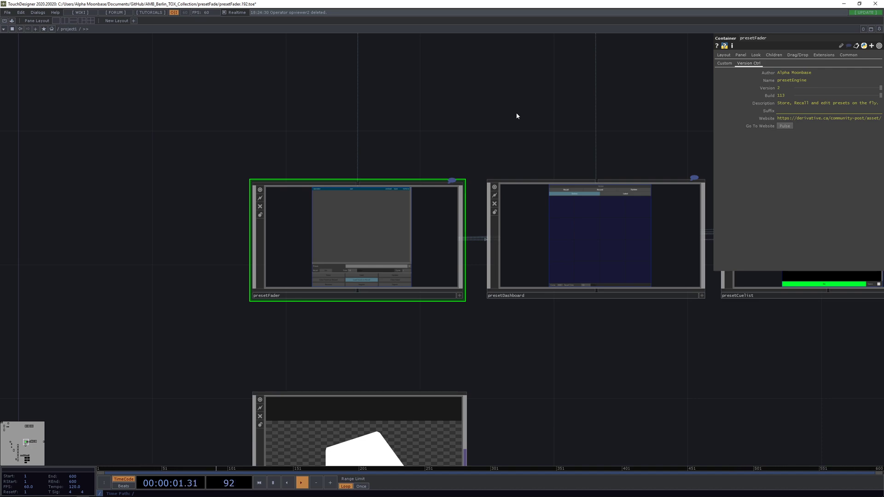
Step: Examine presetFader's custom parameters and check how its Storage parameter is defined
{"action": "left_click_drag", "start_coordinate": [555, 156], "coordinate": [475, 168]}
{"action": "scroll", "coordinate": [478, 168], "scroll_direction": "down", "scroll_amount": 5}
{"action": "scroll", "coordinate": [414, 173], "scroll_direction": "up", "scroll_amount": 5}
{"action": "left_click_drag", "start_coordinate": [390, 155], "coordinate": [431, 134]}
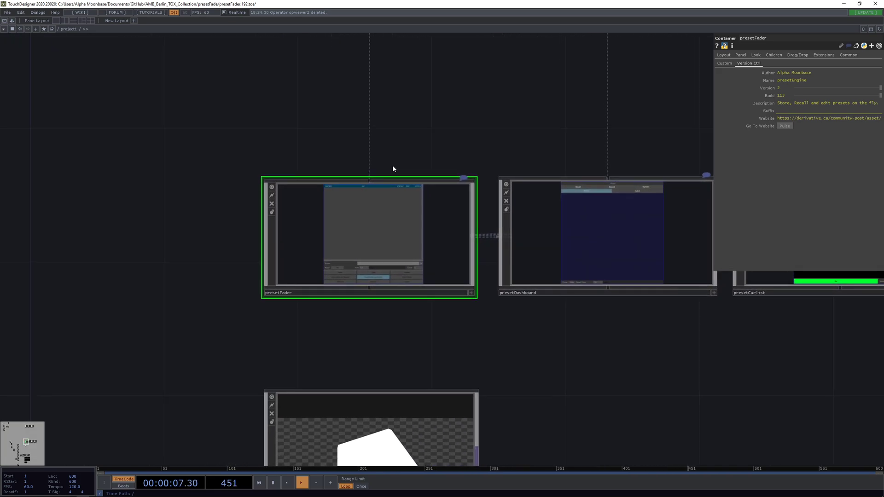
{"action": "scroll", "coordinate": [376, 163], "scroll_direction": "up", "scroll_amount": 3}
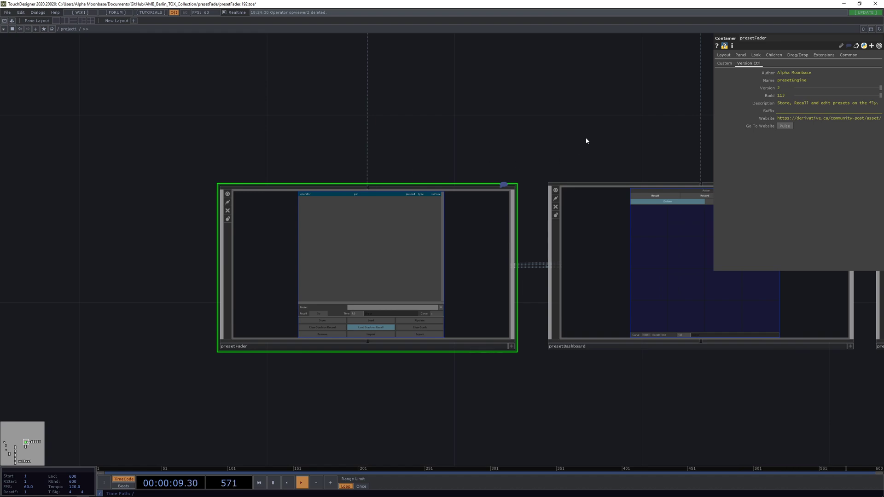
{"action": "left_click", "coordinate": [723, 63]}
{"action": "left_click_drag", "start_coordinate": [582, 123], "coordinate": [612, 108]}
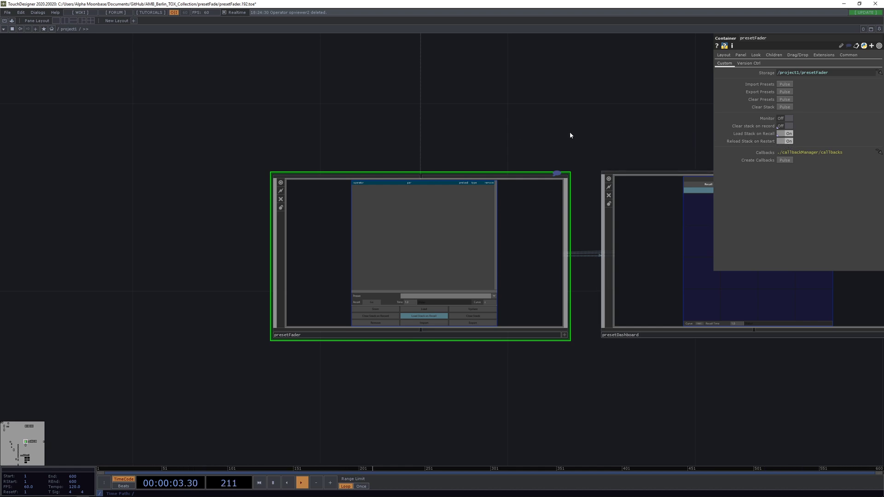
{"action": "left_click_drag", "start_coordinate": [606, 120], "coordinate": [629, 103]}
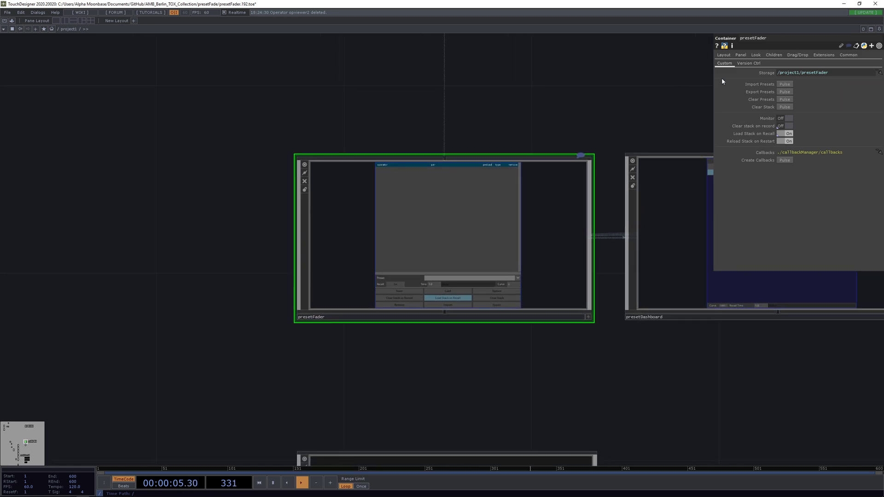
{"action": "left_click", "coordinate": [743, 72]}
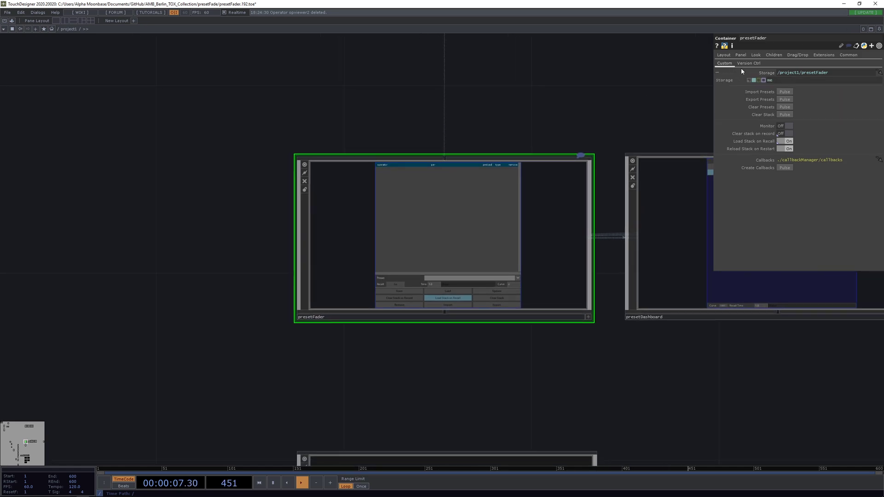
{"action": "left_click", "coordinate": [743, 73]}
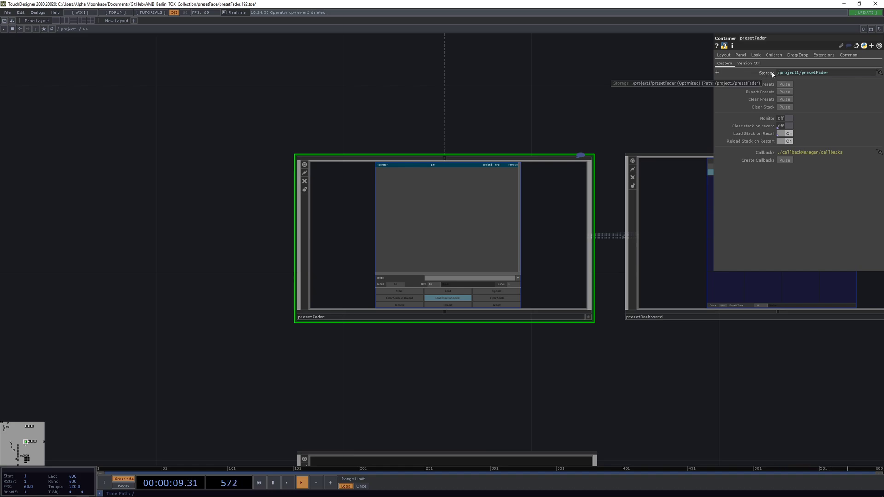
Step: Move the pentagon component sideways to clear the space beneath presetFader
{"action": "left_click_drag", "start_coordinate": [589, 128], "coordinate": [571, 92]}
{"action": "scroll", "coordinate": [572, 92], "scroll_direction": "down", "scroll_amount": 3}
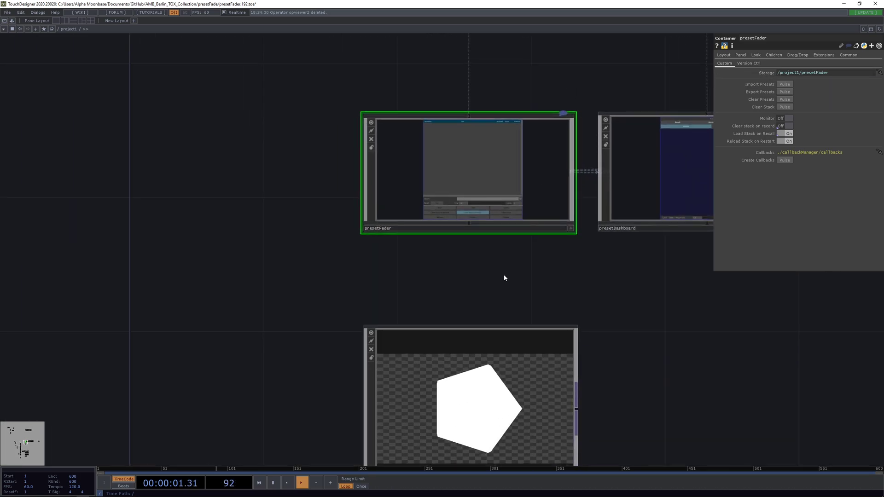
{"action": "left_click_drag", "start_coordinate": [471, 389], "coordinate": [299, 395]}
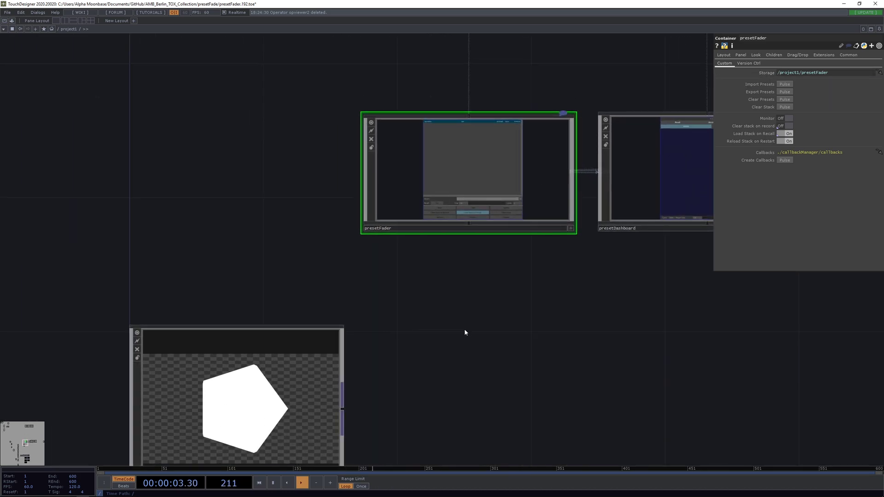
Step: Add a Base component and place it beside presetFader, directly above the pentagon component
{"action": "key", "text": "Tab"}
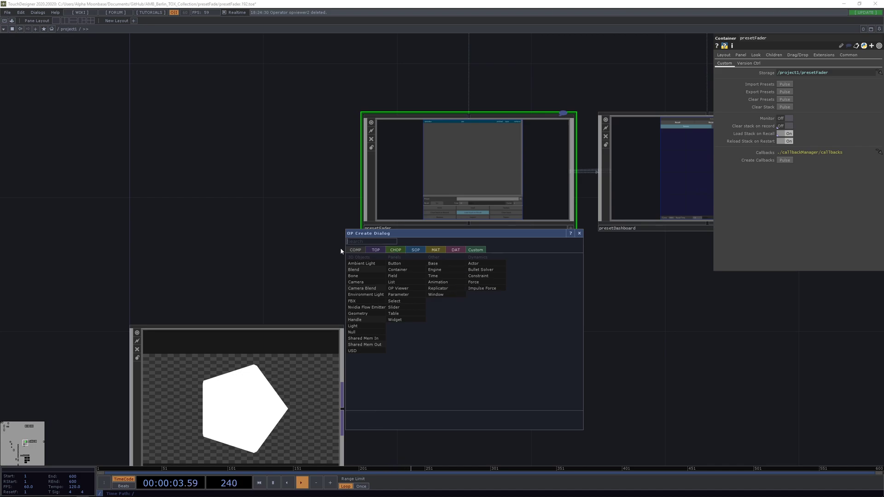
{"action": "left_click", "coordinate": [437, 263]}
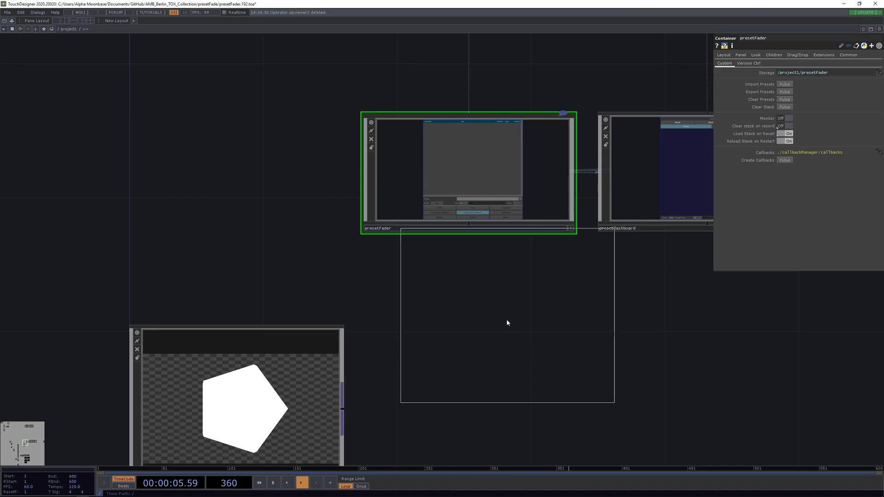
{"action": "left_click", "coordinate": [474, 341]}
{"action": "left_click", "coordinate": [481, 178]}
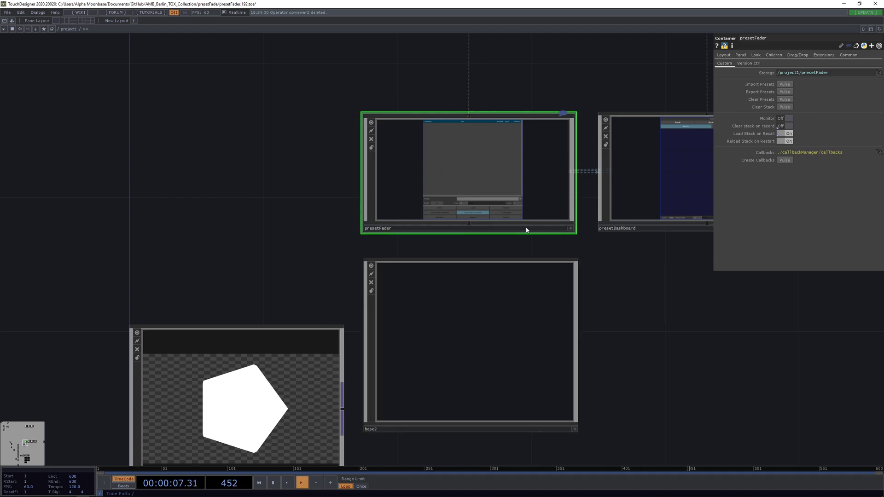
{"action": "left_click", "coordinate": [419, 380]}
{"action": "left_click_drag", "start_coordinate": [436, 359], "coordinate": [218, 183]}
{"action": "left_click_drag", "start_coordinate": [365, 256], "coordinate": [393, 276]}
{"action": "left_click_drag", "start_coordinate": [250, 185], "coordinate": [278, 217]}
{"action": "left_click", "coordinate": [498, 238]}
{"action": "left_click_drag", "start_coordinate": [462, 213], "coordinate": [500, 208]}
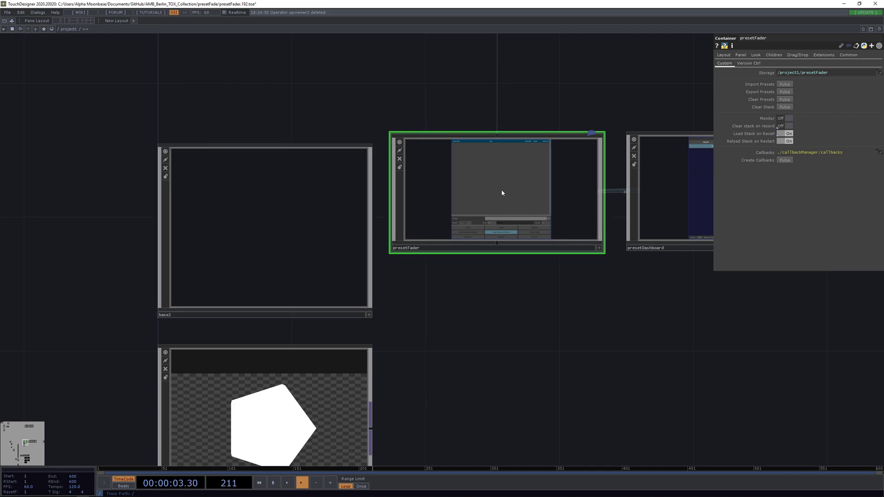
Step: Rename the new empty Base component to base2storage
{"action": "left_click", "coordinate": [297, 196]}
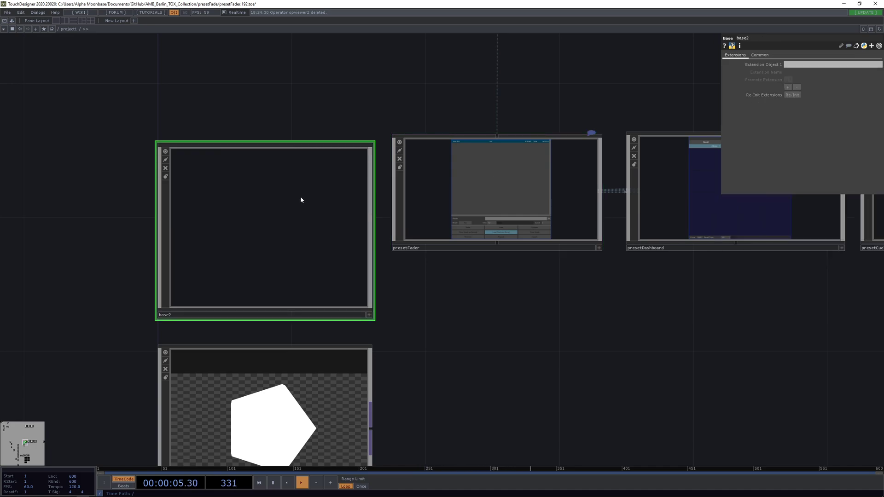
{"action": "left_click", "coordinate": [477, 202]}
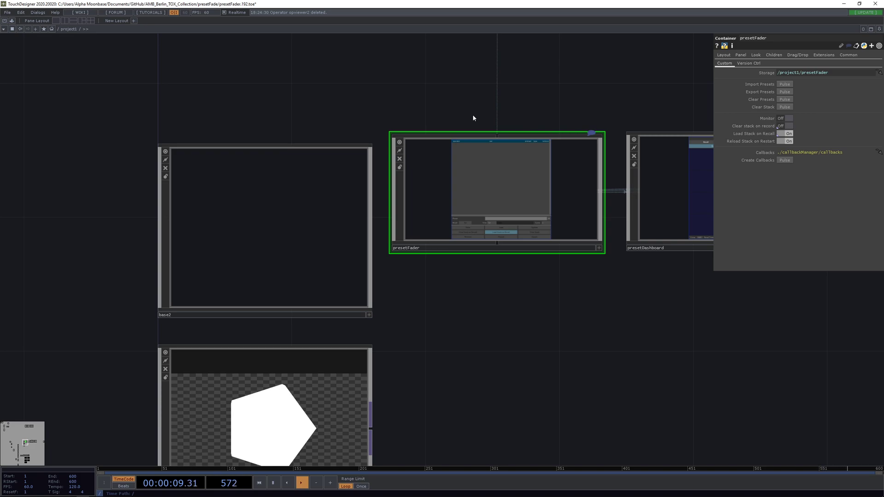
{"action": "mouse_move", "coordinate": [287, 215]}
{"action": "left_mouse_down"}
{"action": "mouse_move", "coordinate": [267, 197]}
{"action": "mouse_move", "coordinate": [279, 208]}
{"action": "left_mouse_up"}
{"action": "double_click", "coordinate": [186, 314]}
{"action": "type", "text": "storage"}
{"action": "key", "text": "Return"}
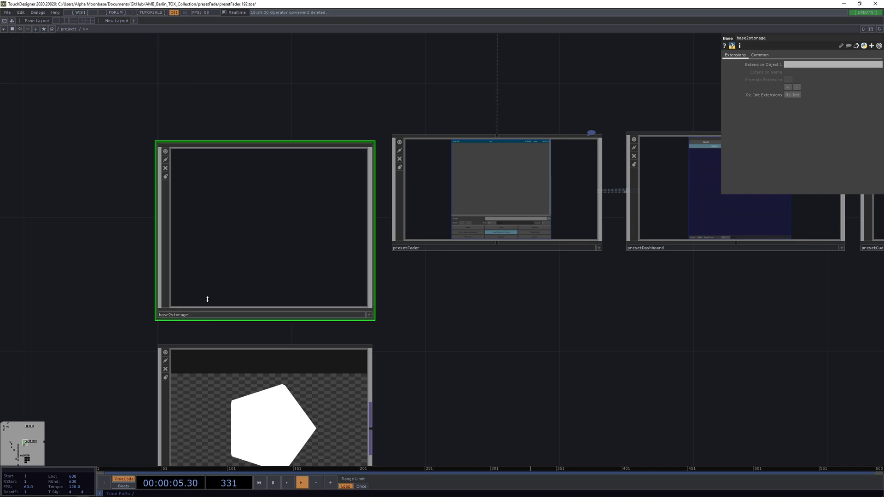
Step: Delete the base2storage component beside presetFader
{"action": "left_click", "coordinate": [450, 201]}
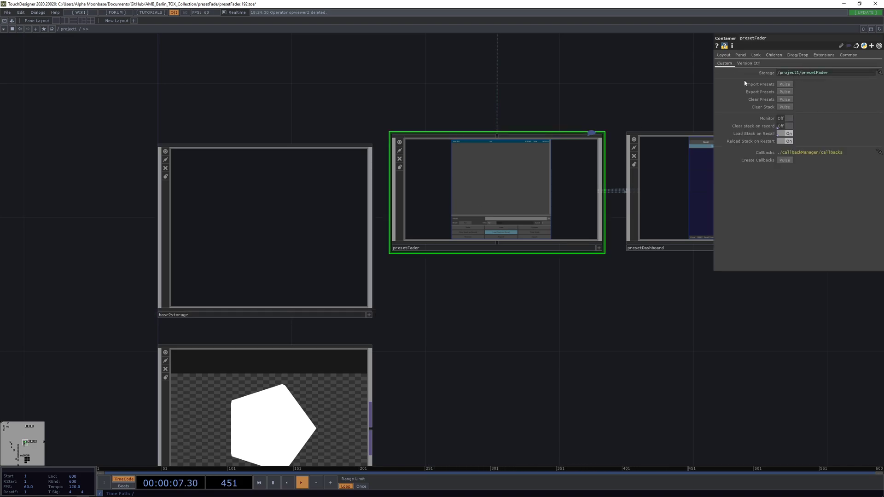
{"action": "left_click", "coordinate": [282, 220]}
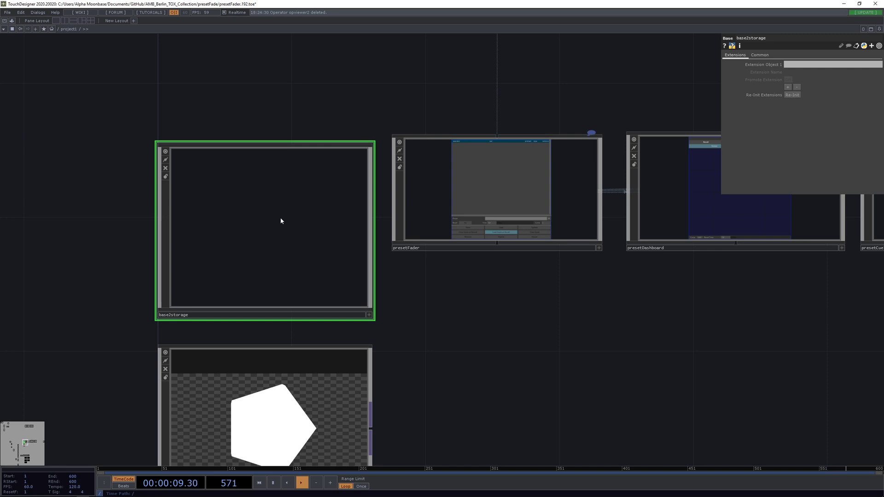
{"action": "key", "text": "Delete"}
Step: Examine presetDashboard's color and custom parameters, including Recall Stack before Record
{"action": "left_click_drag", "start_coordinate": [532, 327], "coordinate": [377, 332]}
{"action": "left_click_drag", "start_coordinate": [513, 316], "coordinate": [444, 335]}
{"action": "scroll", "coordinate": [501, 221], "scroll_direction": "up", "scroll_amount": 3}
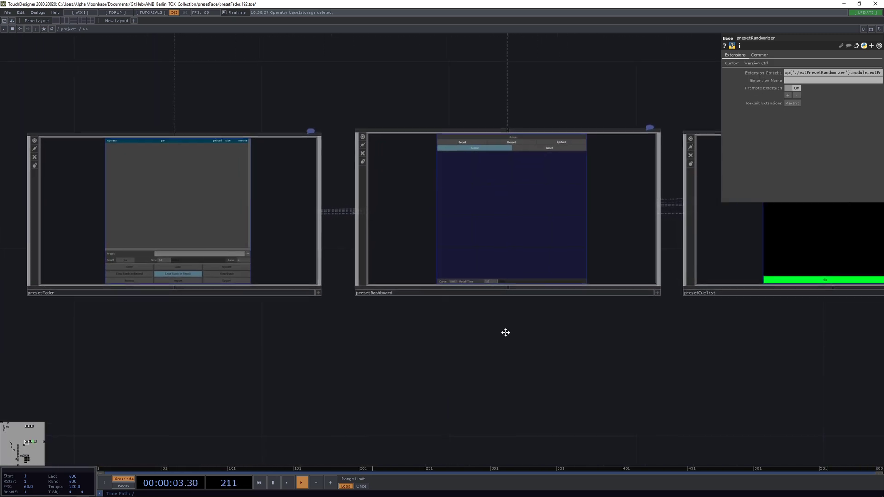
{"action": "left_click", "coordinate": [458, 218]}
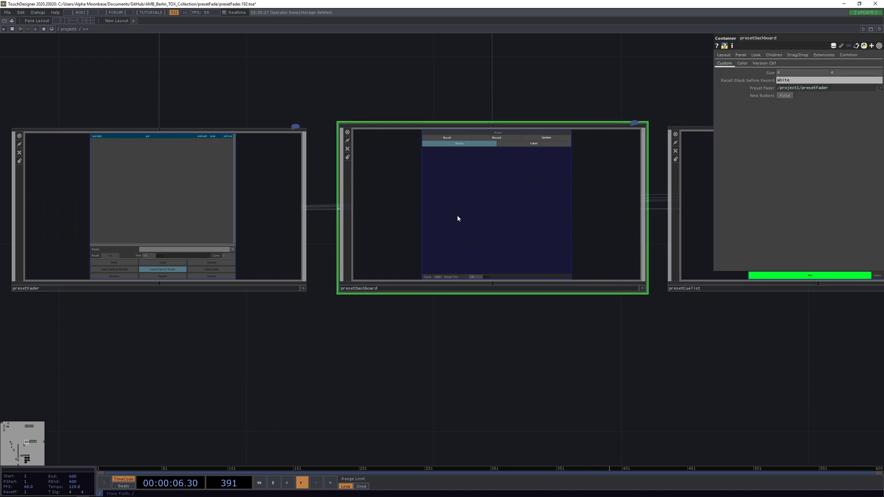
{"action": "left_click", "coordinate": [742, 63]}
{"action": "left_click", "coordinate": [724, 63]}
{"action": "left_click_drag", "start_coordinate": [632, 82], "coordinate": [645, 82]}
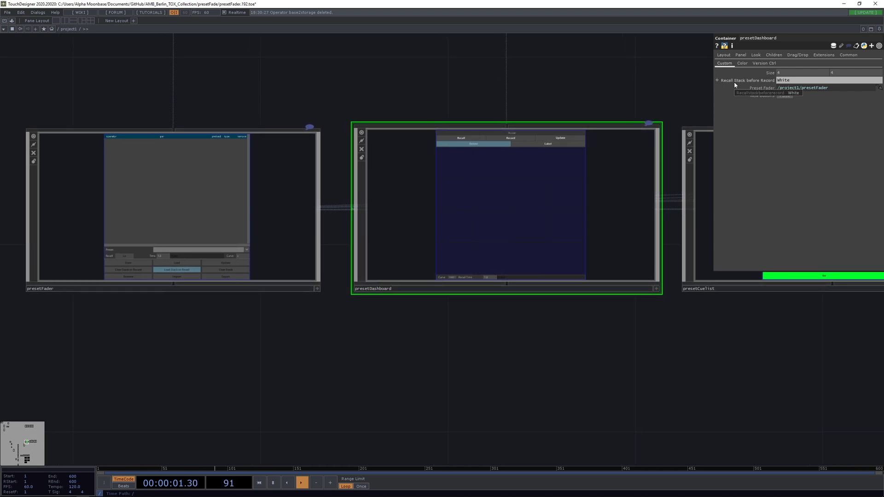
{"action": "left_click_drag", "start_coordinate": [675, 88], "coordinate": [698, 94]}
{"action": "left_click", "coordinate": [794, 80]}
{"action": "double_click", "coordinate": [792, 81]}
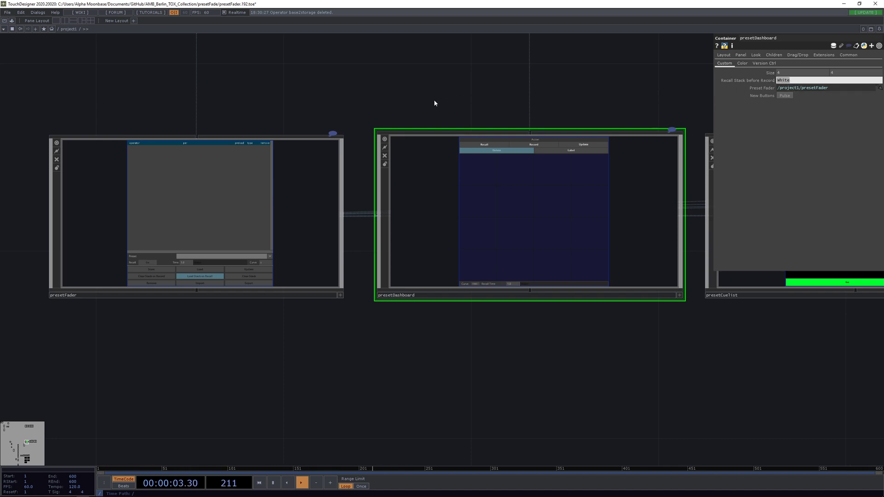
Step: Compare presetFader's custom parameters with the Recall Stack before Record setting of presetDashboard
{"action": "left_click_drag", "start_coordinate": [434, 103], "coordinate": [464, 102]}
{"action": "left_click", "coordinate": [152, 236]}
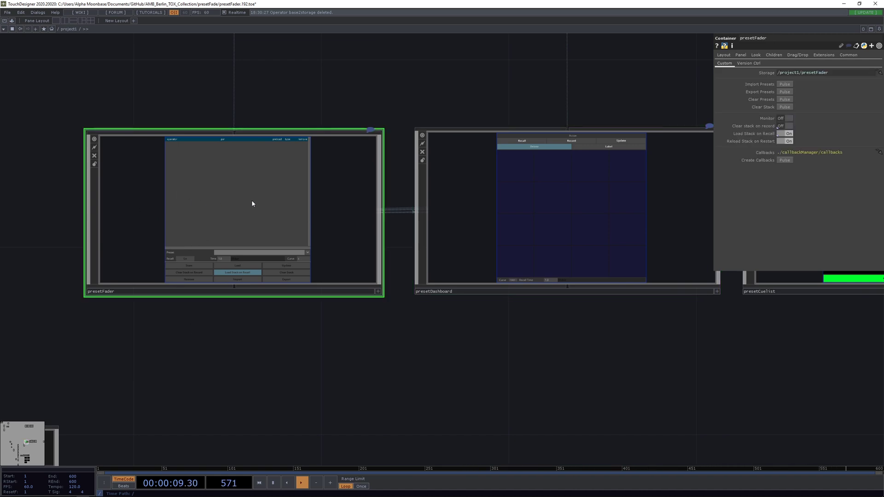
{"action": "left_click", "coordinate": [521, 181]}
{"action": "left_click", "coordinate": [783, 81]}
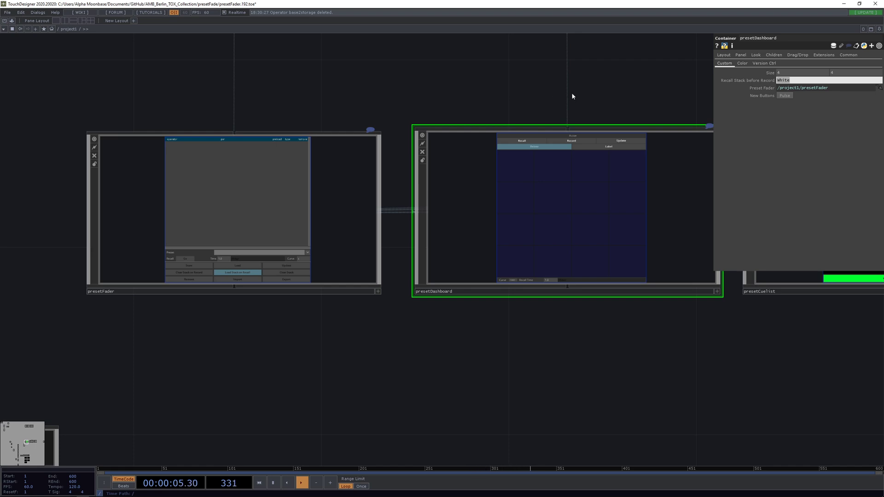
{"action": "left_click_drag", "start_coordinate": [616, 94], "coordinate": [588, 94]}
{"action": "left_click_drag", "start_coordinate": [525, 280], "coordinate": [497, 239]}
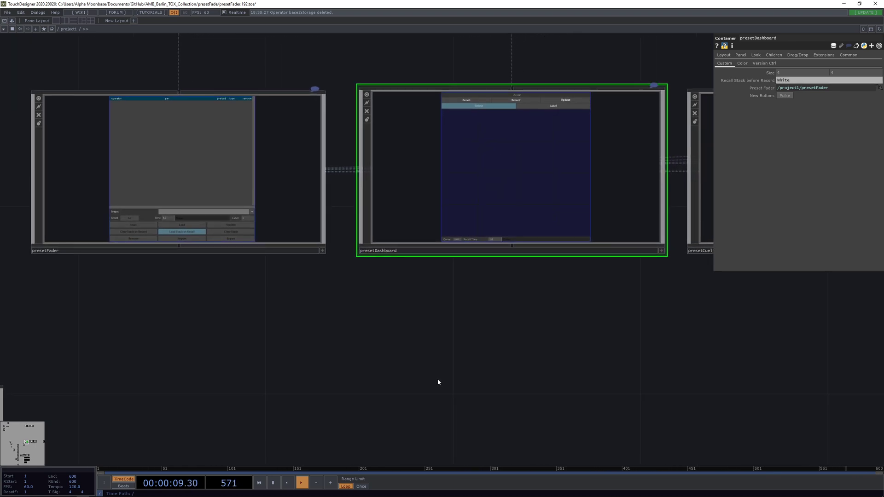
{"action": "left_click_drag", "start_coordinate": [398, 336], "coordinate": [414, 346]}
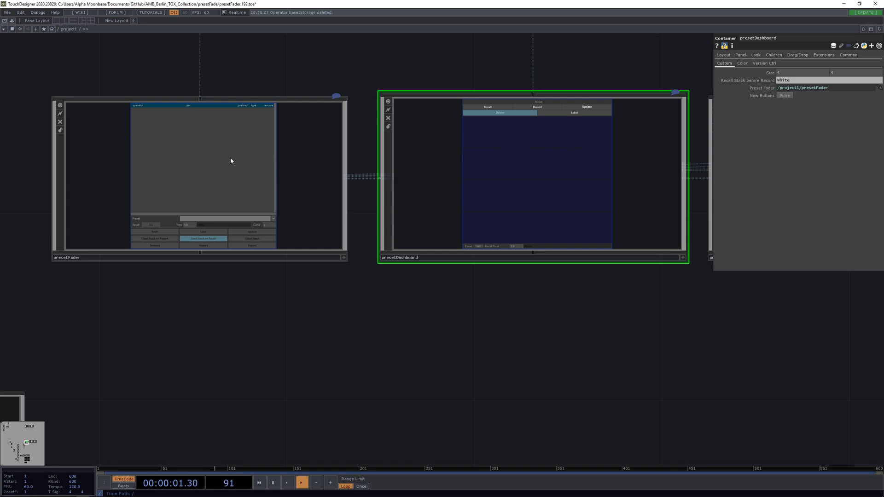
{"action": "left_click_drag", "start_coordinate": [227, 340], "coordinate": [312, 339]}
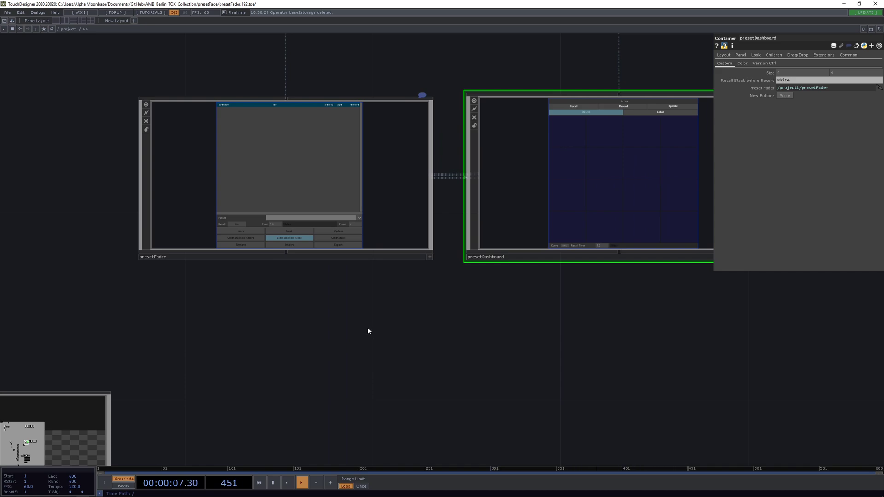
{"action": "left_click_drag", "start_coordinate": [533, 308], "coordinate": [480, 279]}
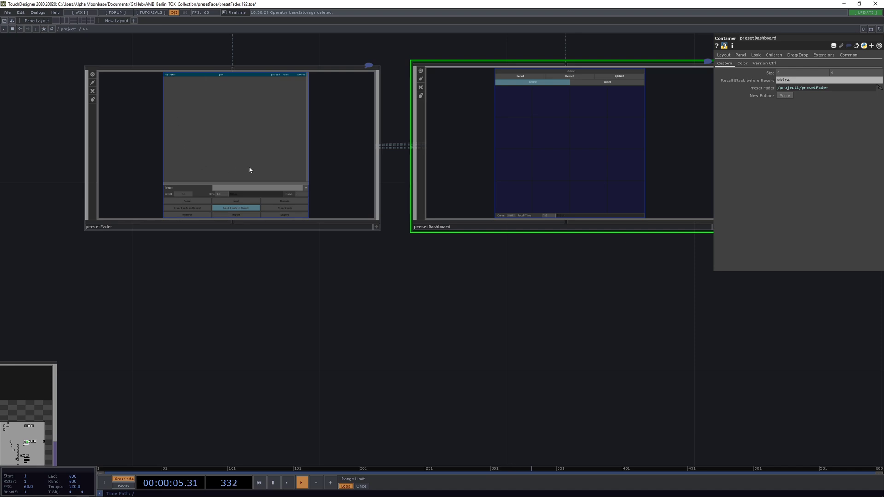
{"action": "left_click_drag", "start_coordinate": [601, 286], "coordinate": [541, 336]}
{"action": "left_click_drag", "start_coordinate": [652, 337], "coordinate": [776, 343]}
Step: Inspect the Global OP Shortcut among presetFader's common parameters
{"action": "left_click", "coordinate": [350, 217]}
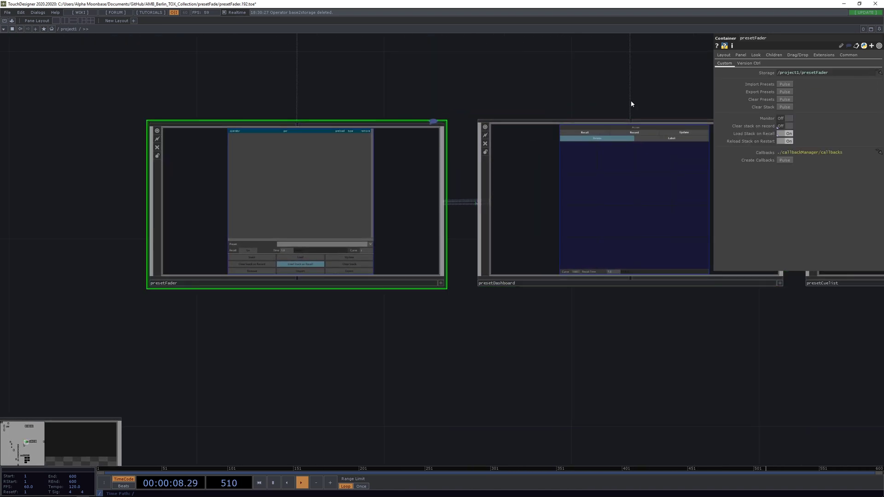
{"action": "left_click", "coordinate": [847, 55]}
{"action": "left_click_drag", "start_coordinate": [617, 79], "coordinate": [528, 92]}
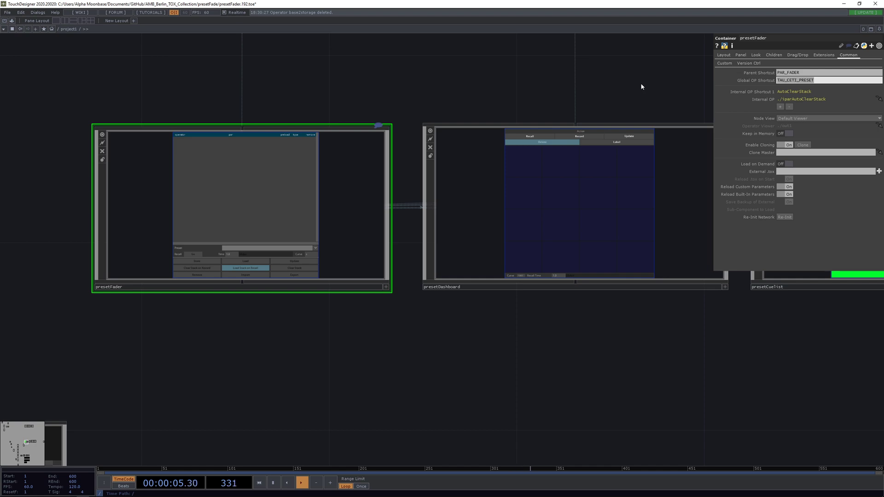
Step: Inspect the expression behind presetDashboard's Preset Fader parameter
{"action": "left_click", "coordinate": [594, 189]}
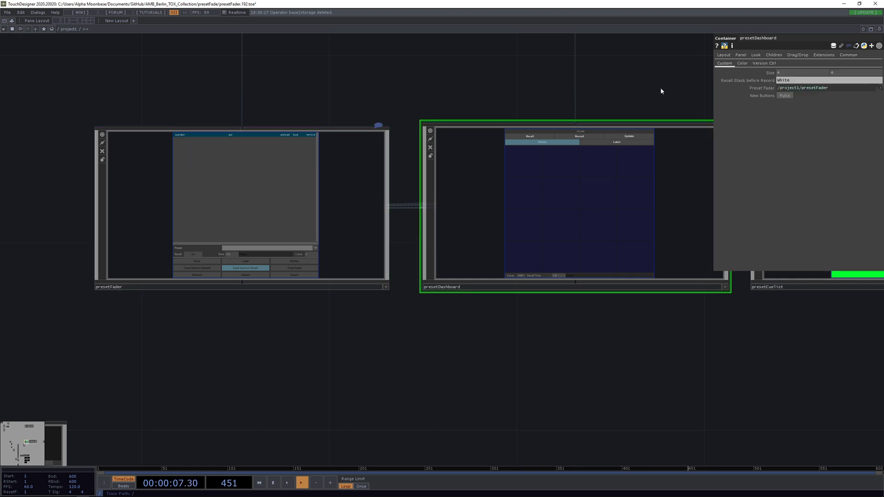
{"action": "left_click", "coordinate": [743, 87]}
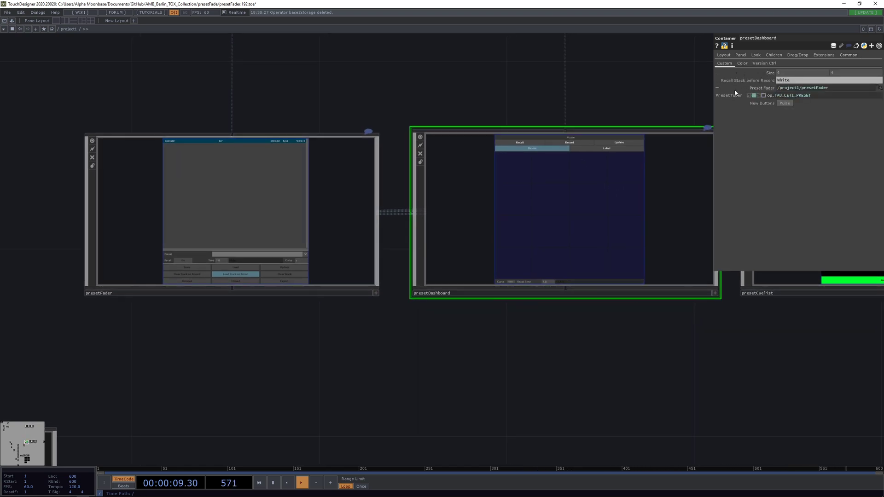
{"action": "left_click", "coordinate": [818, 95]}
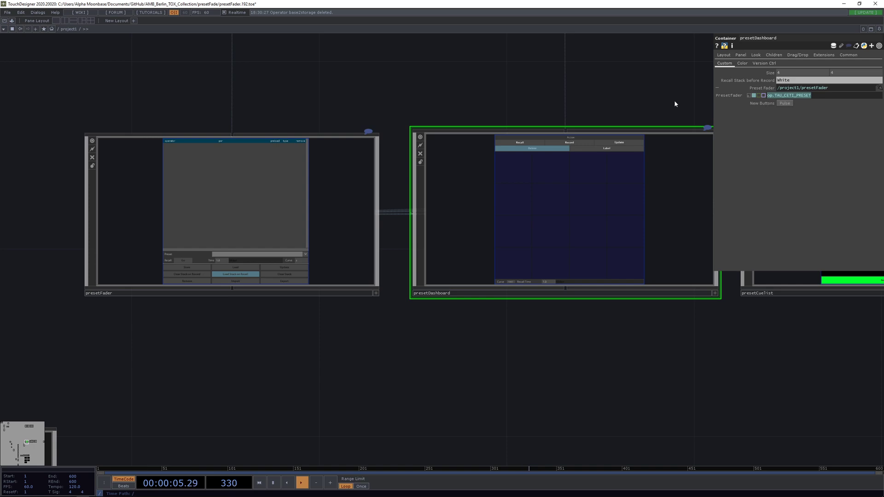
{"action": "scroll", "coordinate": [578, 90], "scroll_direction": "down", "scroll_amount": 5}
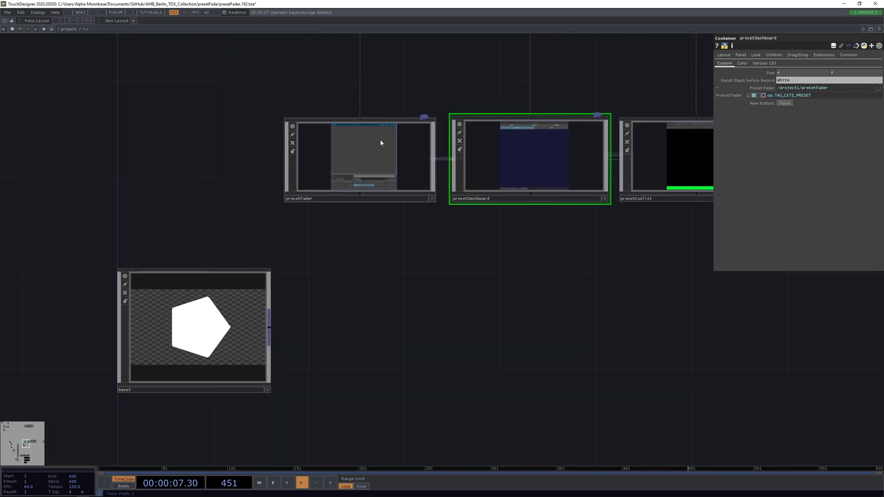
{"action": "mouse_move", "coordinate": [368, 164]}
{"action": "left_mouse_down"}
{"action": "mouse_move", "coordinate": [228, 188]}
{"action": "mouse_move", "coordinate": [316, 170]}
{"action": "mouse_move", "coordinate": [367, 178]}
{"action": "left_mouse_up"}
{"action": "left_click_drag", "start_coordinate": [553, 246], "coordinate": [358, 245]}
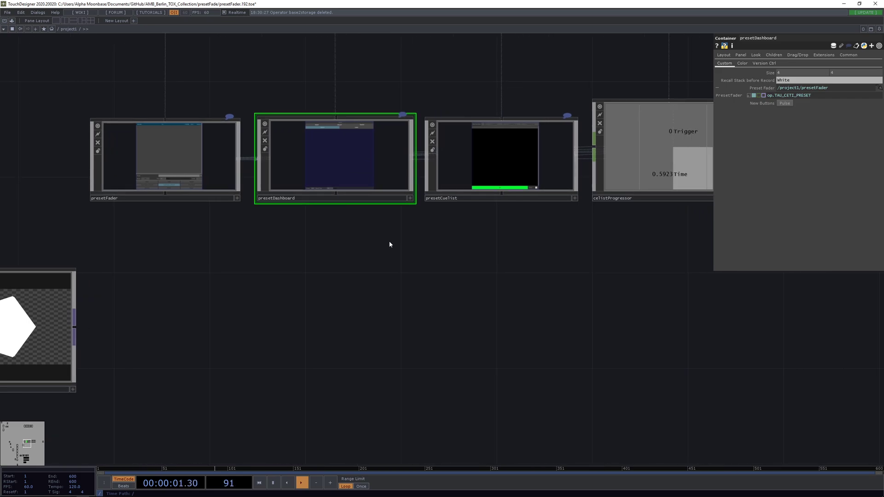
{"action": "scroll", "coordinate": [506, 146], "scroll_direction": "up", "scroll_amount": 4}
{"action": "left_click_drag", "start_coordinate": [491, 335], "coordinate": [713, 338]}
{"action": "scroll", "coordinate": [393, 143], "scroll_direction": "up", "scroll_amount": 2}
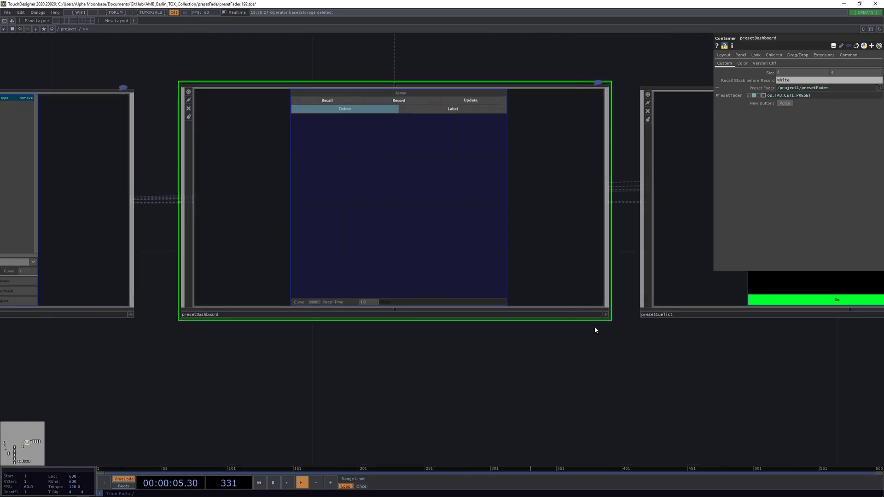
Step: Record a preset in the first slot of presetDashboard and label it NewName
{"action": "left_click", "coordinate": [605, 314]}
{"action": "left_click", "coordinate": [394, 96]}
{"action": "left_click", "coordinate": [336, 135]}
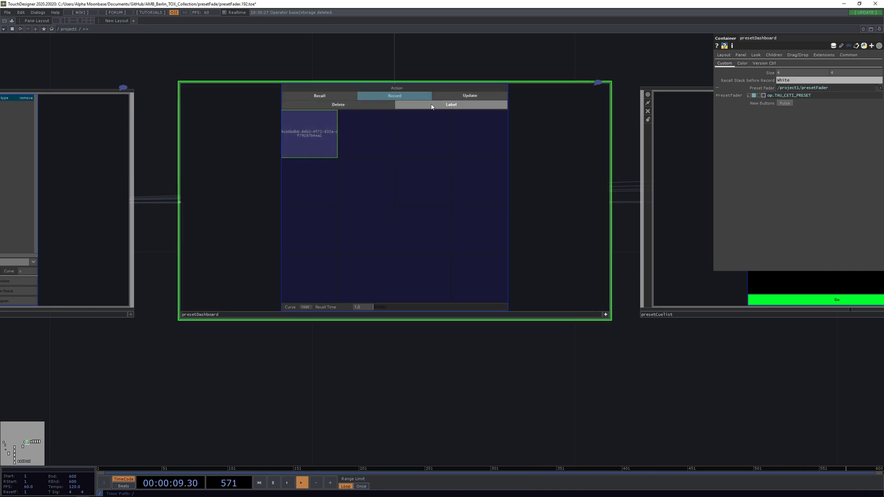
{"action": "left_click", "coordinate": [429, 105]}
{"action": "left_click", "coordinate": [308, 129]}
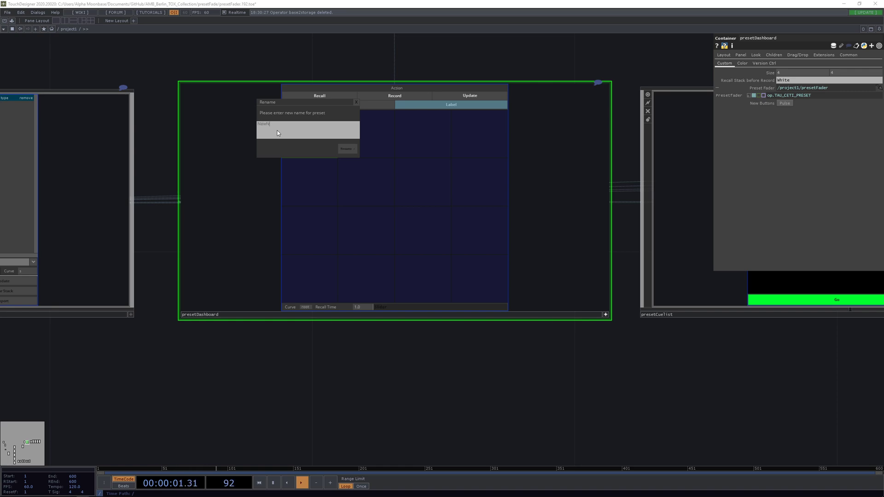
{"action": "key", "text": "Return"}
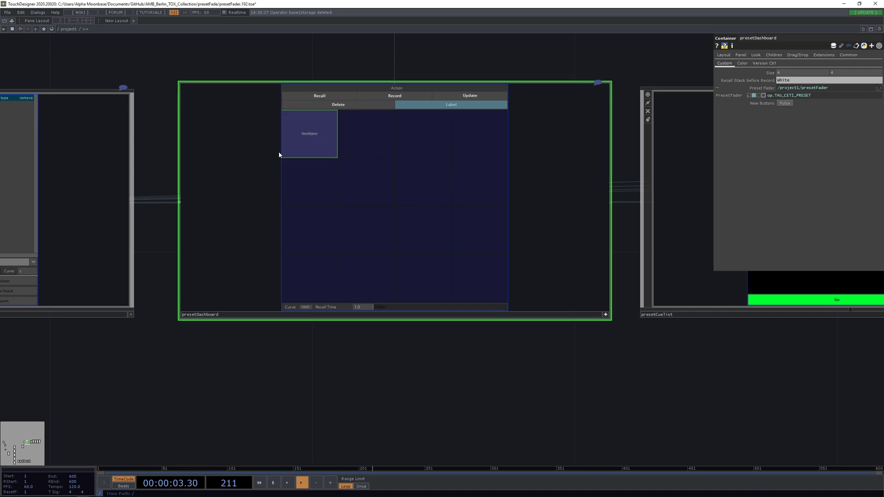
Step: Delete the NewName preset from presetDashboard and deactivate the component's viewer
{"action": "left_click", "coordinate": [362, 105]}
{"action": "left_click", "coordinate": [319, 125]}
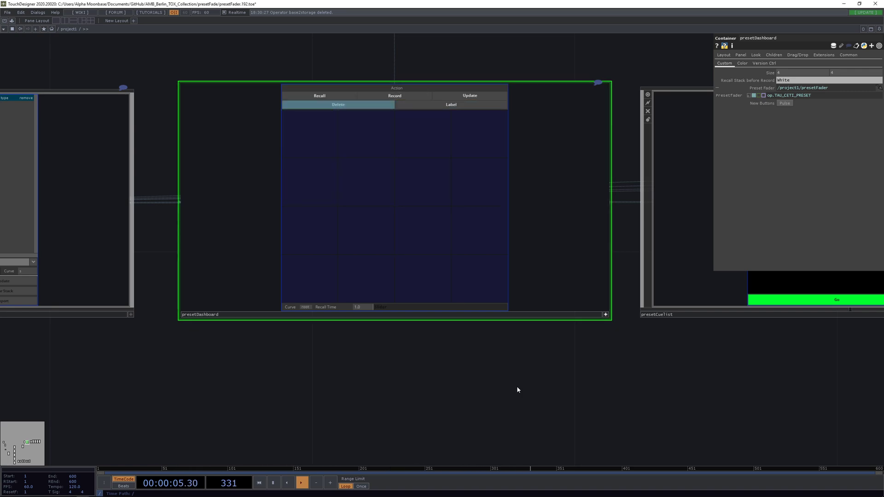
{"action": "left_click_drag", "start_coordinate": [533, 382], "coordinate": [519, 381]}
{"action": "left_click", "coordinate": [560, 311]}
Step: Examine presetCuelist's custom parameters, including the Preset Fader expression and Recall Stack before Record
{"action": "left_click_drag", "start_coordinate": [581, 348], "coordinate": [301, 352]}
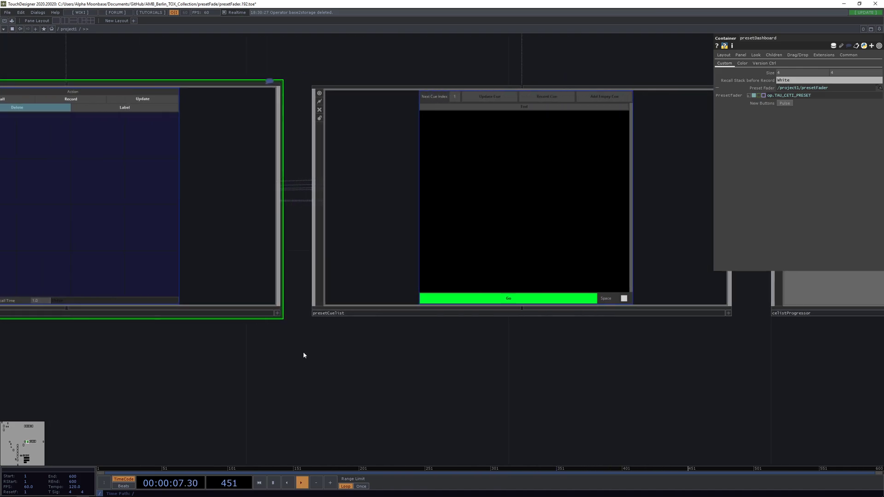
{"action": "scroll", "coordinate": [346, 341], "scroll_direction": "down", "scroll_amount": 3}
{"action": "left_click", "coordinate": [389, 322]}
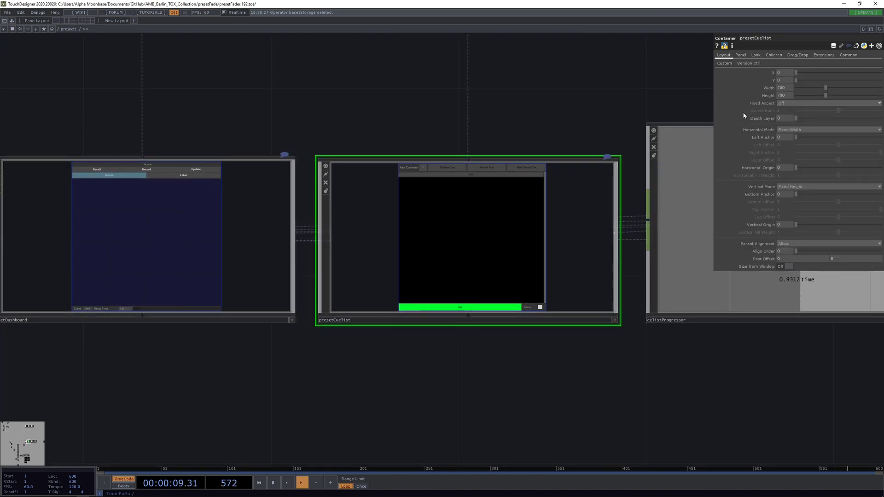
{"action": "left_click", "coordinate": [725, 65]}
{"action": "scroll", "coordinate": [447, 209], "scroll_direction": "up", "scroll_amount": 3}
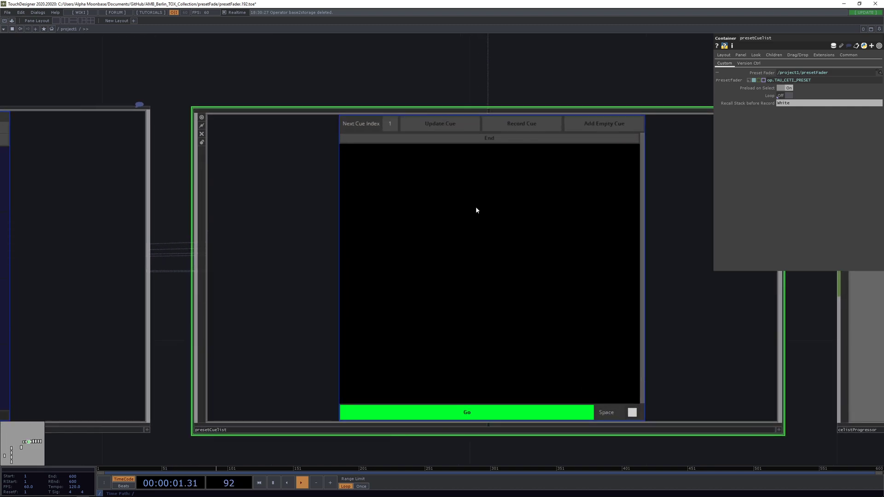
{"action": "left_click", "coordinate": [717, 72]}
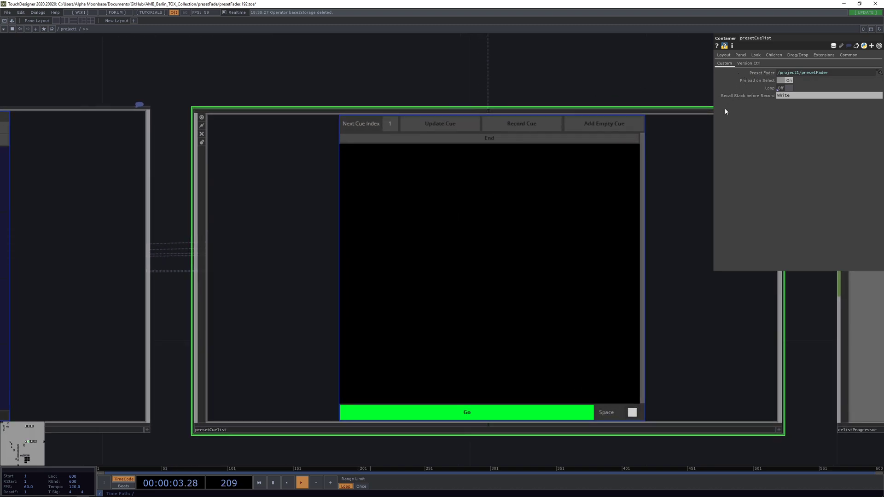
{"action": "left_click", "coordinate": [798, 97]}
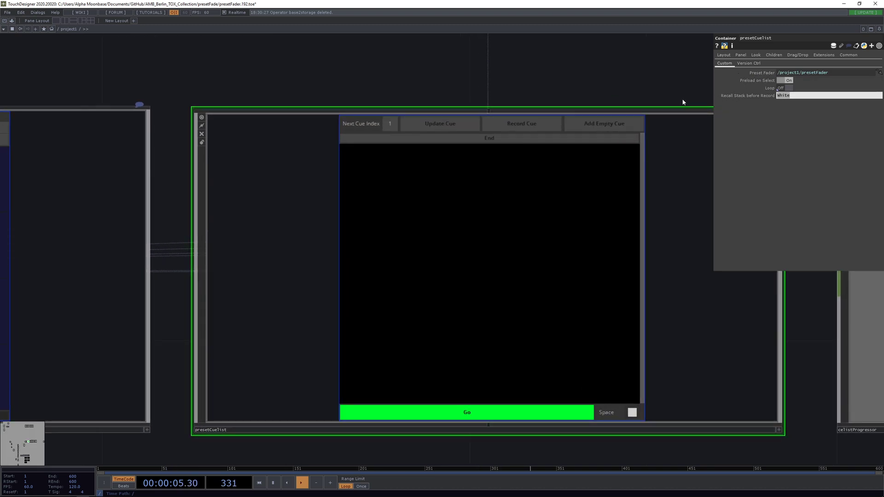
{"action": "left_click_drag", "start_coordinate": [655, 87], "coordinate": [626, 97]}
{"action": "scroll", "coordinate": [655, 85], "scroll_direction": "down", "scroll_amount": 3}
{"action": "left_click_drag", "start_coordinate": [482, 103], "coordinate": [486, 130]}
{"action": "scroll", "coordinate": [508, 140], "scroll_direction": "down", "scroll_amount": 3}
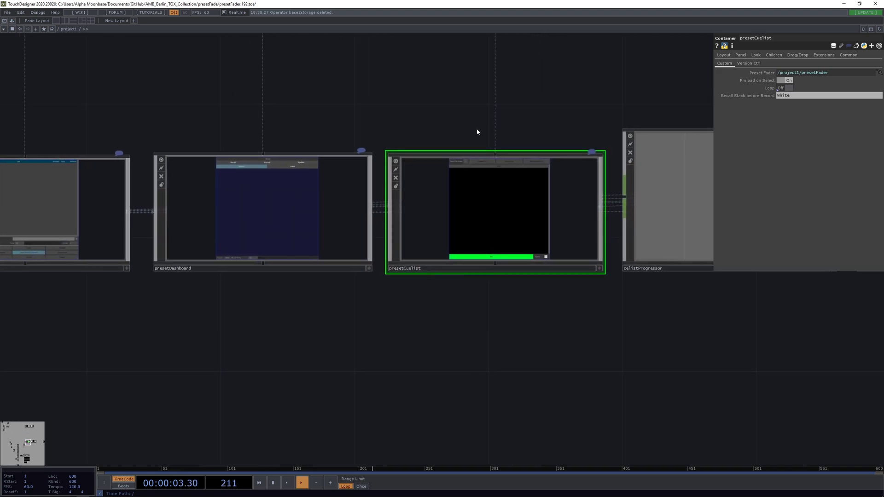
{"action": "scroll", "coordinate": [453, 201], "scroll_direction": "up", "scroll_amount": 4}
{"action": "left_click_drag", "start_coordinate": [356, 83], "coordinate": [257, 138]}
{"action": "scroll", "coordinate": [359, 132], "scroll_direction": "down", "scroll_amount": 4}
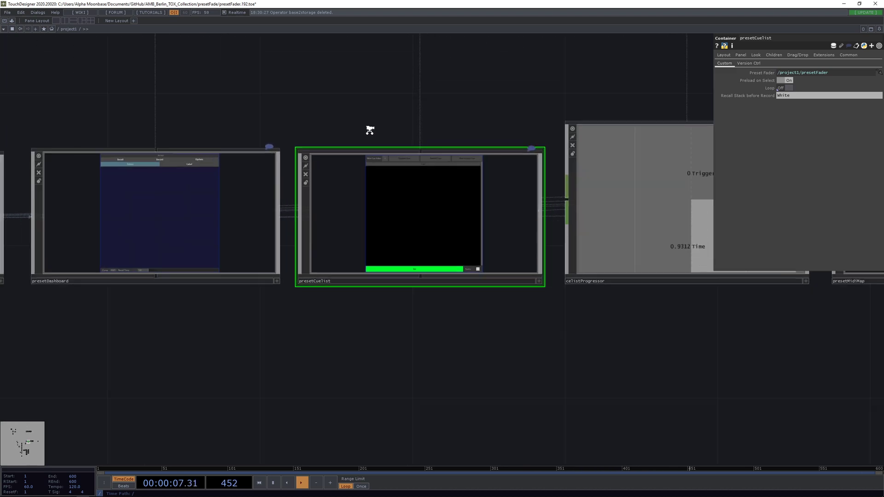
Step: Inspect presetMidiMap's custom parameters and the expression behind its presetEngine parameter
{"action": "left_click_drag", "start_coordinate": [697, 84], "coordinate": [505, 167]}
{"action": "left_click", "coordinate": [509, 230]}
{"action": "left_click_drag", "start_coordinate": [591, 162], "coordinate": [388, 179]}
{"action": "left_click", "coordinate": [472, 257]}
{"action": "left_click", "coordinate": [731, 63]}
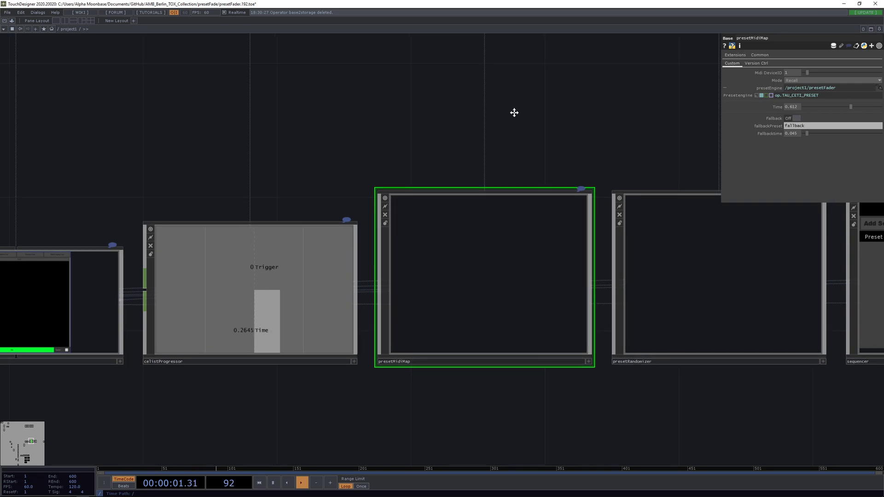
Step: Recheck the Recall Stack before Record setting among presetCuelist's custom parameters
{"action": "left_click_drag", "start_coordinate": [509, 118], "coordinate": [540, 89]}
{"action": "left_click_drag", "start_coordinate": [586, 106], "coordinate": [717, 99]}
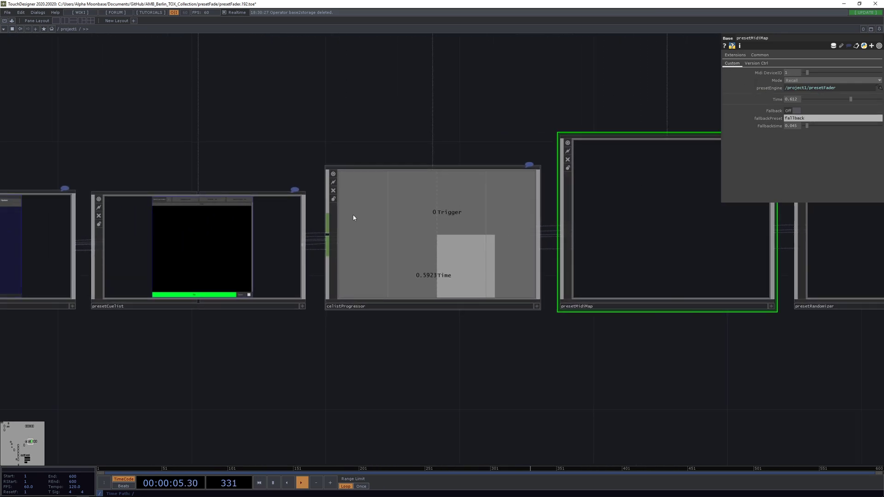
{"action": "left_click", "coordinate": [170, 216]}
{"action": "left_click_drag", "start_coordinate": [455, 100], "coordinate": [721, 100]}
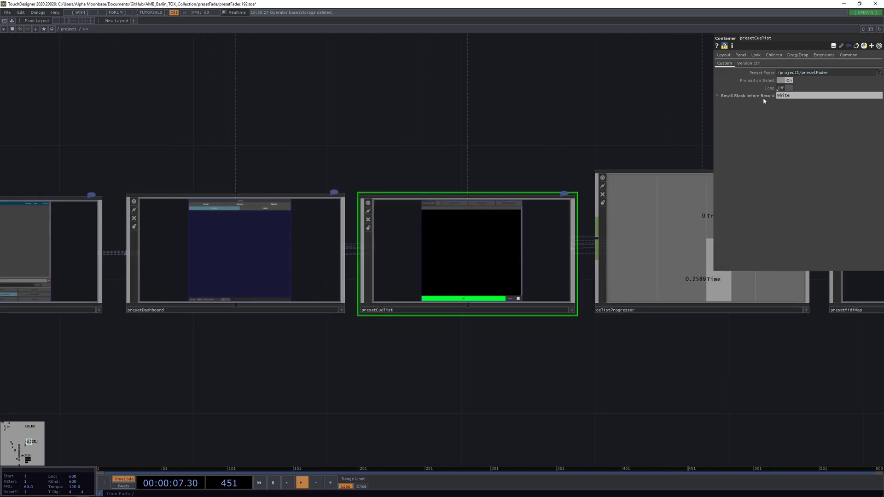
Step: Survey the row of components from presetFader through presetRandomizer and sequencer to stackLoader
{"action": "left_click_drag", "start_coordinate": [438, 120], "coordinate": [116, 124]}
{"action": "left_click_drag", "start_coordinate": [548, 101], "coordinate": [404, 81]}
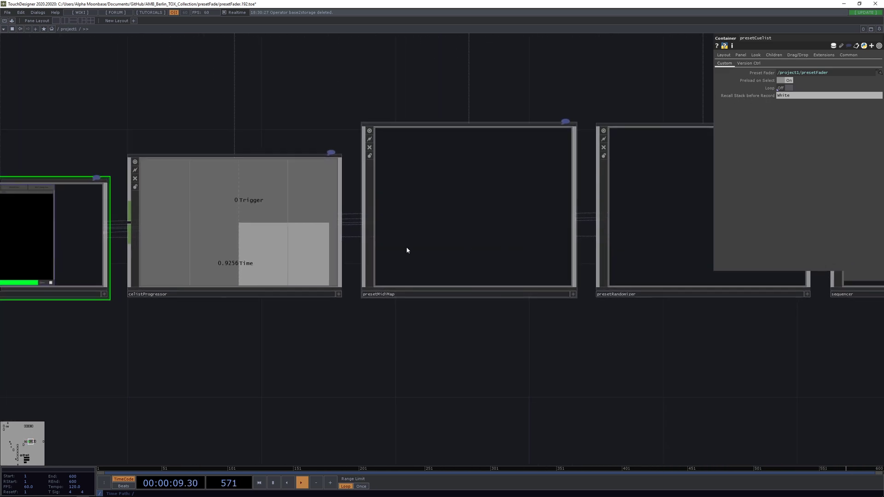
{"action": "left_click_drag", "start_coordinate": [623, 377], "coordinate": [658, 357]}
{"action": "scroll", "coordinate": [426, 370], "scroll_direction": "down", "scroll_amount": 3}
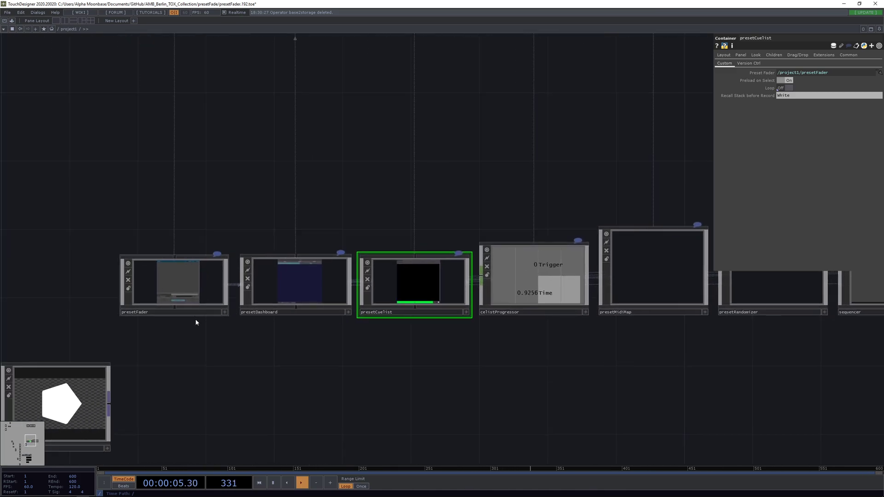
{"action": "left_click_drag", "start_coordinate": [595, 379], "coordinate": [534, 293]}
{"action": "left_click_drag", "start_coordinate": [99, 292], "coordinate": [373, 285]}
{"action": "left_click_drag", "start_coordinate": [657, 298], "coordinate": [351, 329]}
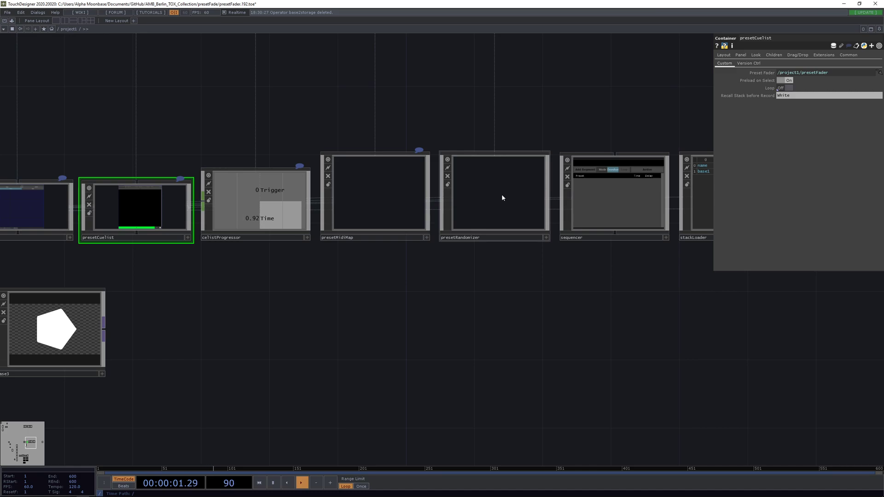
{"action": "left_click_drag", "start_coordinate": [540, 311], "coordinate": [270, 332]}
{"action": "left_click_drag", "start_coordinate": [442, 324], "coordinate": [578, 322]}
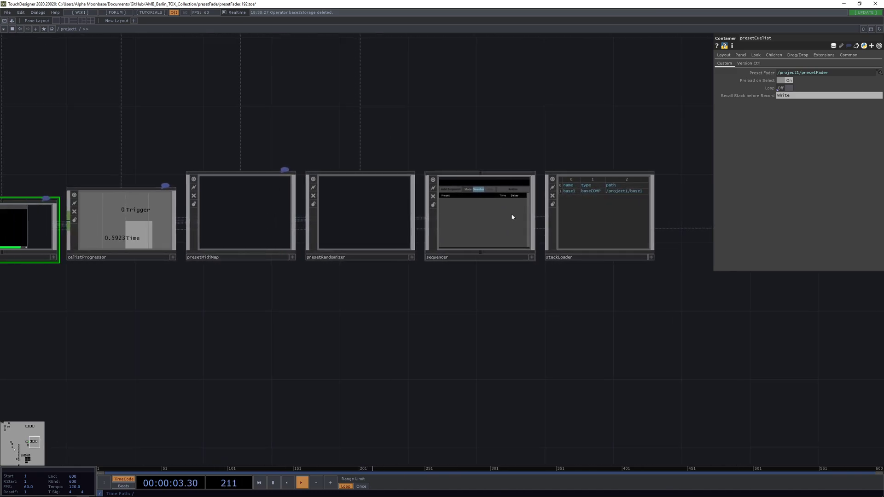
{"action": "left_click_drag", "start_coordinate": [391, 292], "coordinate": [570, 293]}
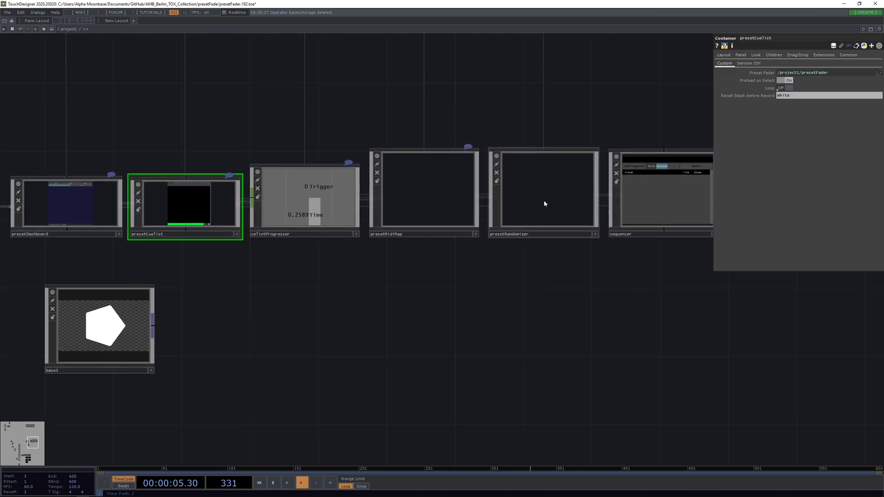
Step: Inspect the custom parameters of presetRandomizer
{"action": "left_click", "coordinate": [544, 200]}
{"action": "left_click_drag", "start_coordinate": [428, 327], "coordinate": [523, 302]}
{"action": "left_click", "coordinate": [731, 64]}
Step: Add base3's custom parameters to presetFader's stack using its separate viewer window, and close that window
{"action": "left_click_drag", "start_coordinate": [468, 141], "coordinate": [480, 188]}
{"action": "left_click_drag", "start_coordinate": [259, 370], "coordinate": [481, 328]}
{"action": "scroll", "coordinate": [241, 247], "scroll_direction": "up", "scroll_amount": 3}
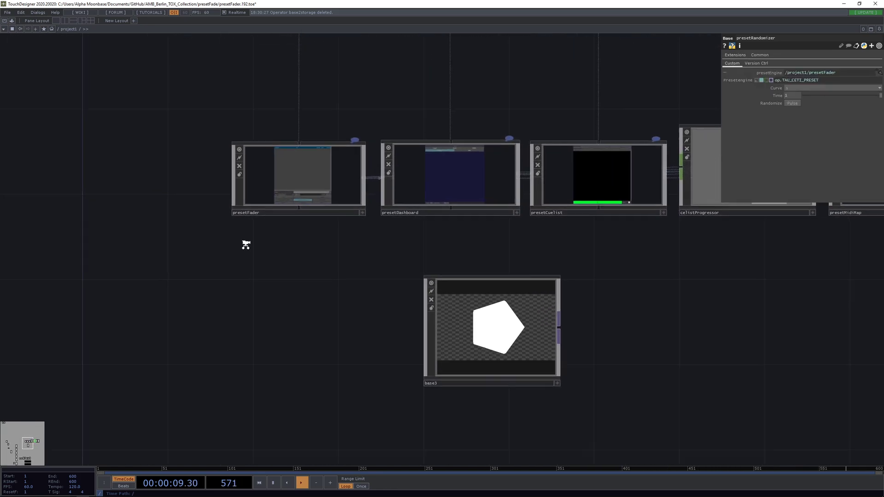
{"action": "right_click", "coordinate": [331, 175]}
{"action": "left_click", "coordinate": [349, 149]}
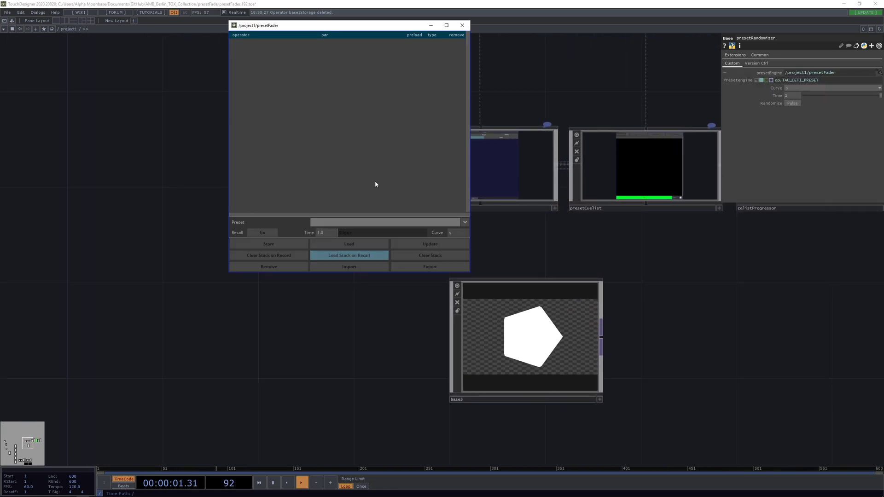
{"action": "left_click", "coordinate": [553, 345]}
{"action": "left_click_drag", "start_coordinate": [559, 344], "coordinate": [354, 137]}
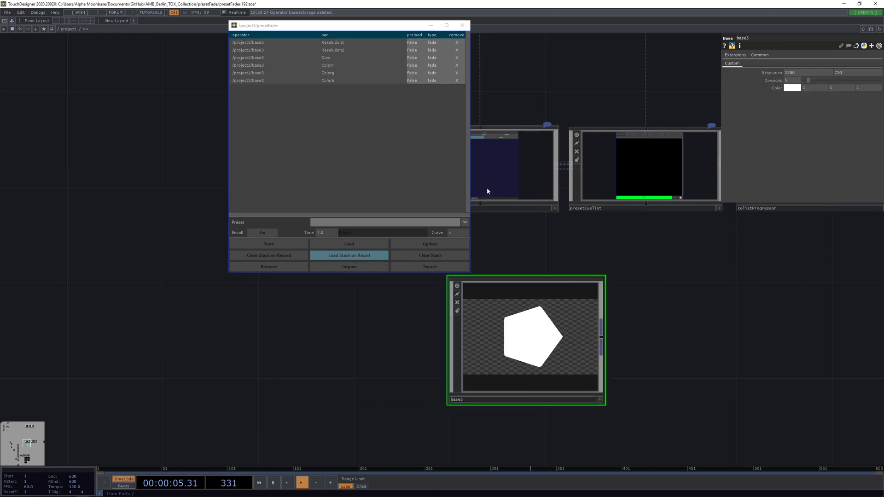
{"action": "left_click", "coordinate": [462, 25]}
Step: Randomize base3's stacked parameters with presetRandomizer, using a Time of 1
{"action": "left_click_drag", "start_coordinate": [598, 233], "coordinate": [310, 219]}
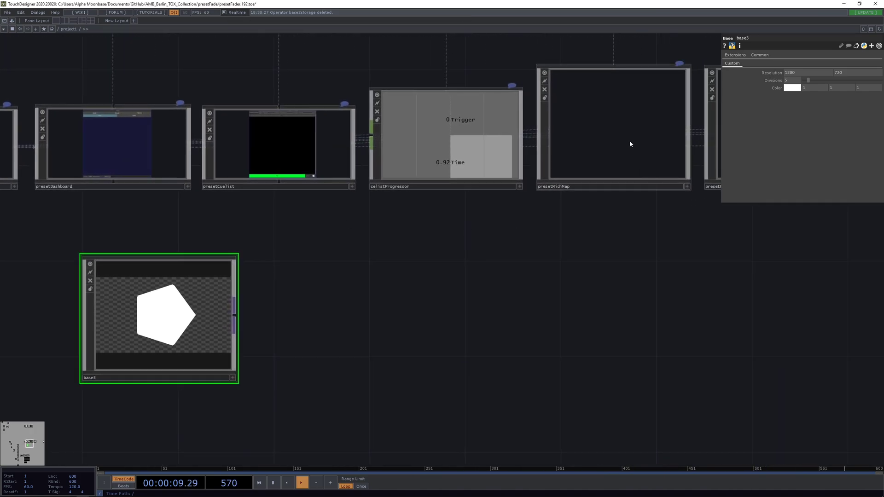
{"action": "left_click", "coordinate": [630, 141]}
{"action": "left_click_drag", "start_coordinate": [590, 242], "coordinate": [537, 253]}
{"action": "left_click", "coordinate": [687, 156]}
{"action": "left_click_drag", "start_coordinate": [646, 255], "coordinate": [772, 195]}
{"action": "left_click_drag", "start_coordinate": [577, 253], "coordinate": [641, 268]}
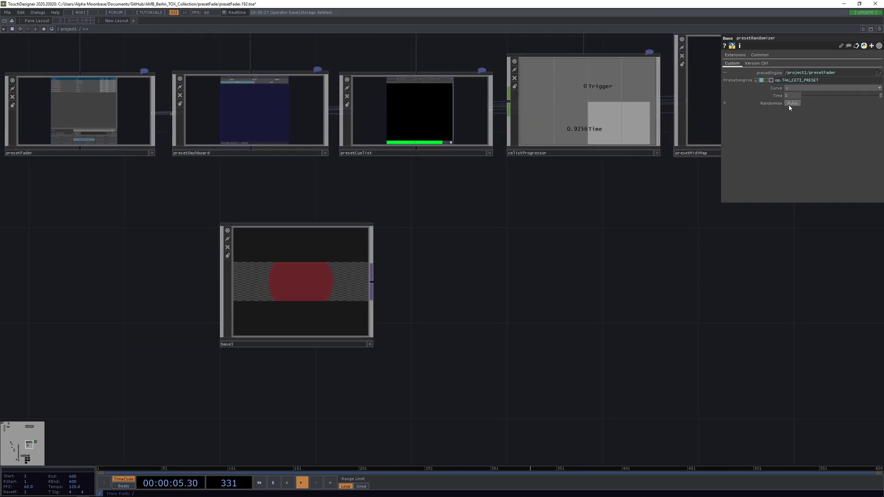
{"action": "left_click", "coordinate": [790, 104]}
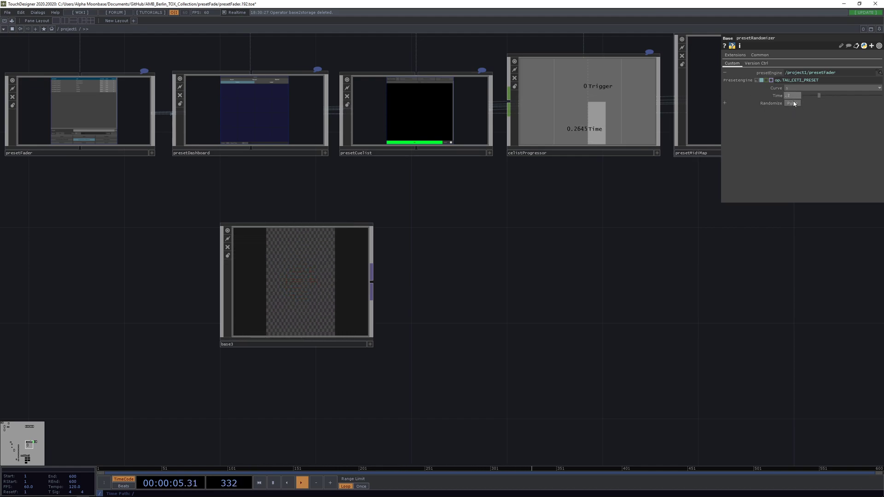
Step: Set presetRandomizer's Time to .2, randomize the stack repeatedly, and check base3's parameters
{"action": "left_click", "coordinate": [793, 105]}
{"action": "left_click", "coordinate": [792, 105]}
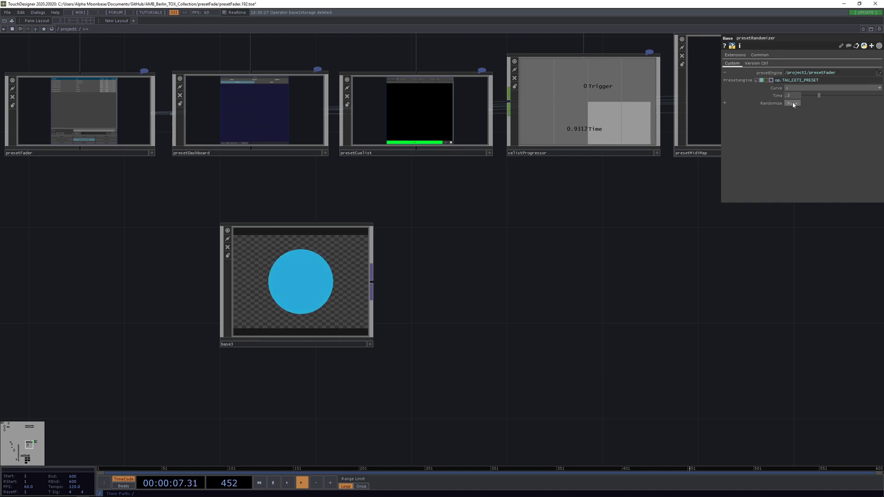
{"action": "left_click", "coordinate": [793, 105]}
{"action": "left_click", "coordinate": [792, 104]}
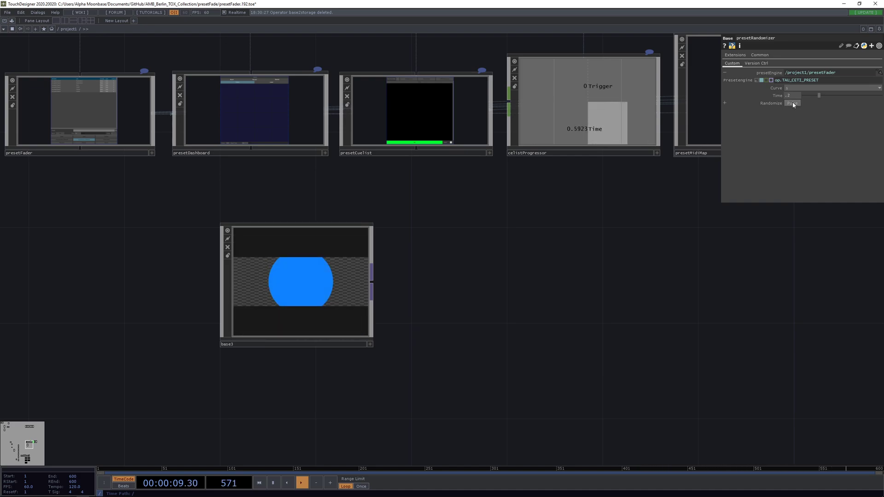
{"action": "left_click", "coordinate": [792, 105]}
{"action": "left_click", "coordinate": [792, 105]}
{"action": "left_click", "coordinate": [792, 105]}
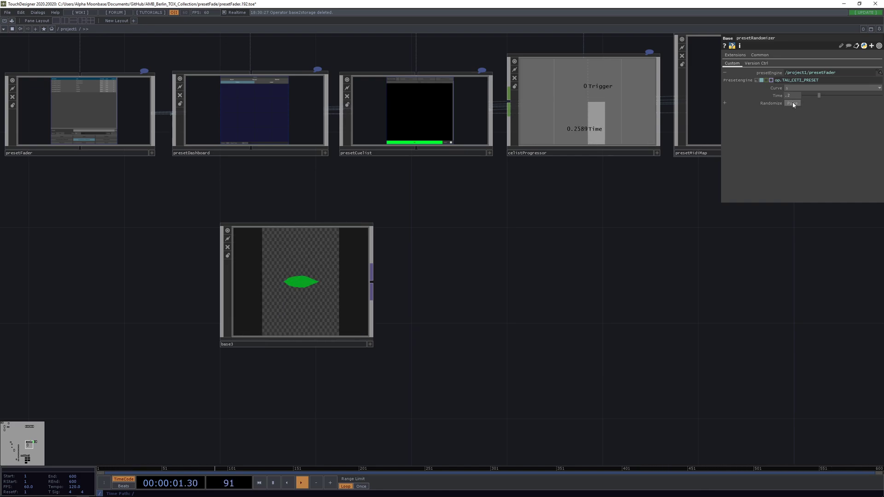
{"action": "left_click", "coordinate": [306, 275]}
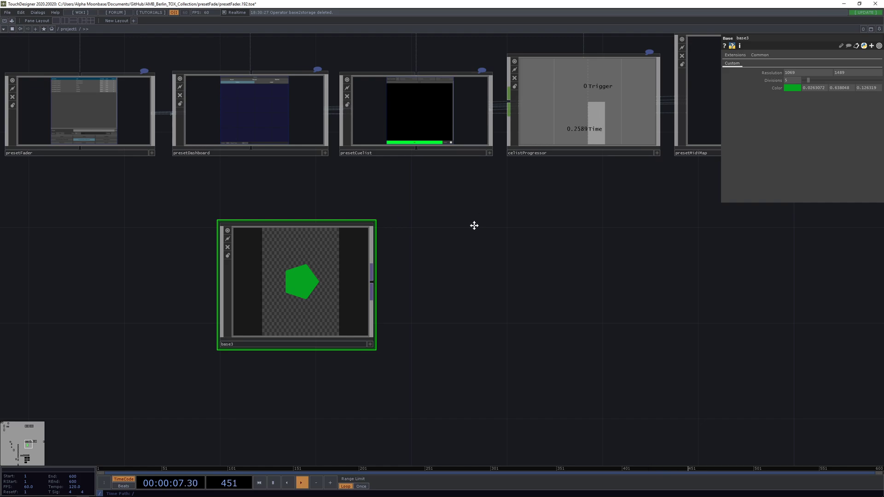
Step: Open the sequencer in its own viewer window and place it beside the presetFader component
{"action": "left_click_drag", "start_coordinate": [483, 223], "coordinate": [383, 256]}
{"action": "left_click", "coordinate": [639, 168]}
{"action": "left_click_drag", "start_coordinate": [528, 256], "coordinate": [252, 280]}
{"action": "middle_click_drag", "start_coordinate": [414, 253], "coordinate": [395, 255]}
{"action": "scroll", "coordinate": [396, 256], "scroll_direction": "down", "scroll_amount": 2}
{"action": "left_click", "coordinate": [630, 155]}
{"action": "left_click_drag", "start_coordinate": [611, 276], "coordinate": [618, 237]}
{"action": "left_click_drag", "start_coordinate": [505, 270], "coordinate": [637, 287]}
{"action": "left_click_drag", "start_coordinate": [437, 284], "coordinate": [239, 282]}
{"action": "right_click", "coordinate": [585, 131]}
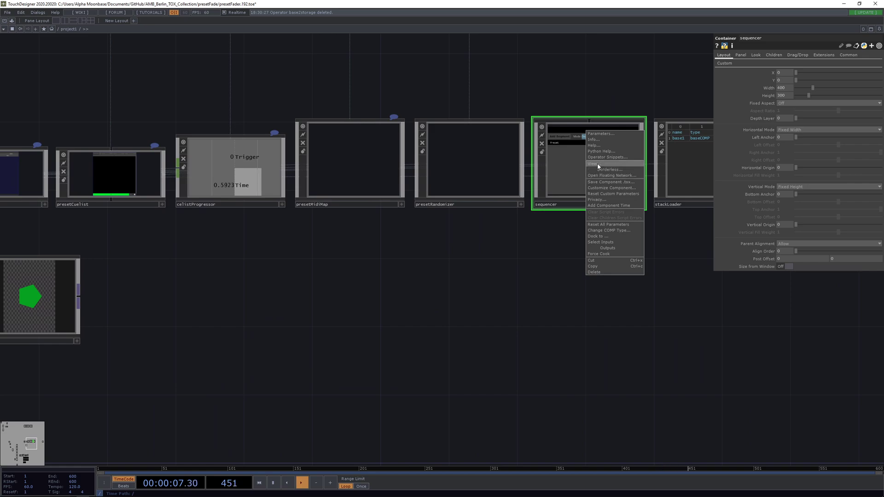
{"action": "left_click", "coordinate": [597, 165]}
{"action": "left_click_drag", "start_coordinate": [566, 112], "coordinate": [211, 93]}
{"action": "left_click_drag", "start_coordinate": [267, 280], "coordinate": [636, 261]}
{"action": "left_click_drag", "start_coordinate": [231, 101], "coordinate": [97, 101]}
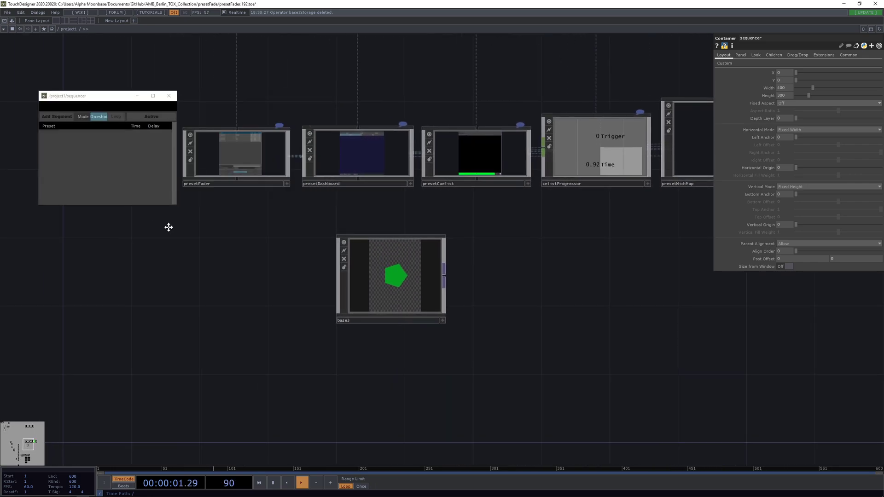
Step: Open presetDashboard in its own viewer window
{"action": "left_click_drag", "start_coordinate": [164, 229], "coordinate": [316, 213]}
{"action": "scroll", "coordinate": [435, 295], "scroll_direction": "up", "scroll_amount": 3}
{"action": "left_click_drag", "start_coordinate": [490, 316], "coordinate": [290, 331]}
{"action": "scroll", "coordinate": [450, 162], "scroll_direction": "up", "scroll_amount": 2}
{"action": "left_click_drag", "start_coordinate": [524, 324], "coordinate": [606, 346]}
{"action": "left_click_drag", "start_coordinate": [546, 365], "coordinate": [367, 188]}
{"action": "scroll", "coordinate": [399, 162], "scroll_direction": "down", "scroll_amount": 3}
{"action": "left_click_drag", "start_coordinate": [508, 239], "coordinate": [316, 297]}
{"action": "scroll", "coordinate": [539, 260], "scroll_direction": "down", "scroll_amount": 2}
{"action": "scroll", "coordinate": [510, 251], "scroll_direction": "down", "scroll_amount": 1}
{"action": "right_click", "coordinate": [350, 208]}
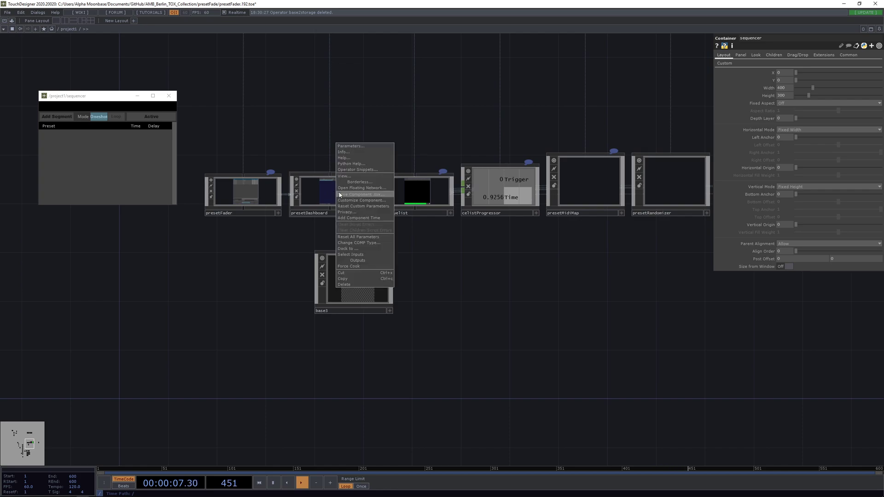
{"action": "left_click", "coordinate": [352, 180]}
{"action": "left_click_drag", "start_coordinate": [642, 225], "coordinate": [577, 242]}
{"action": "right_click", "coordinate": [606, 202]}
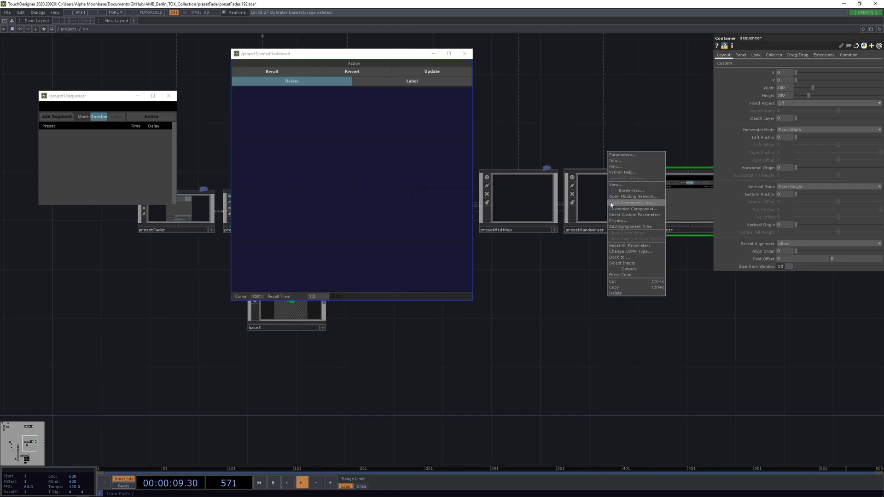
{"action": "left_click", "coordinate": [620, 175]}
{"action": "left_click_drag", "start_coordinate": [594, 133], "coordinate": [598, 143]}
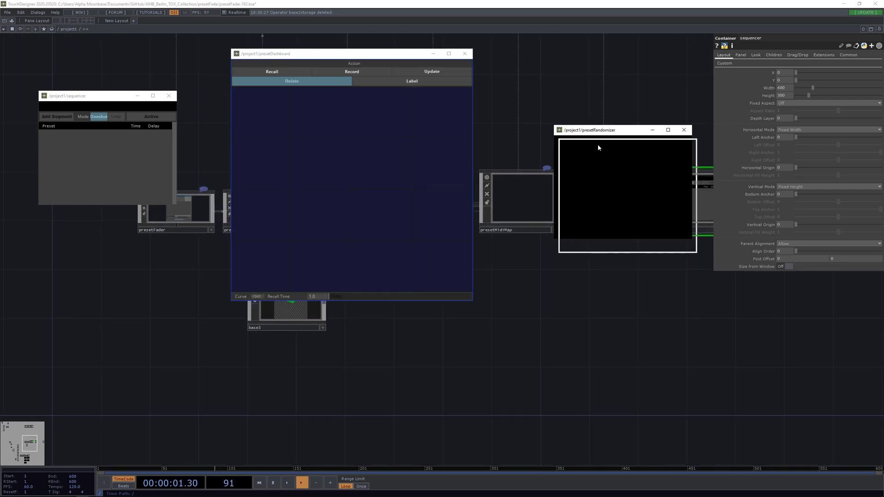
{"action": "left_click", "coordinate": [684, 141]}
Step: Open presetRandomizer's parameters in a floating window and arrange it alongside the presetDashboard window
{"action": "right_click", "coordinate": [621, 188]}
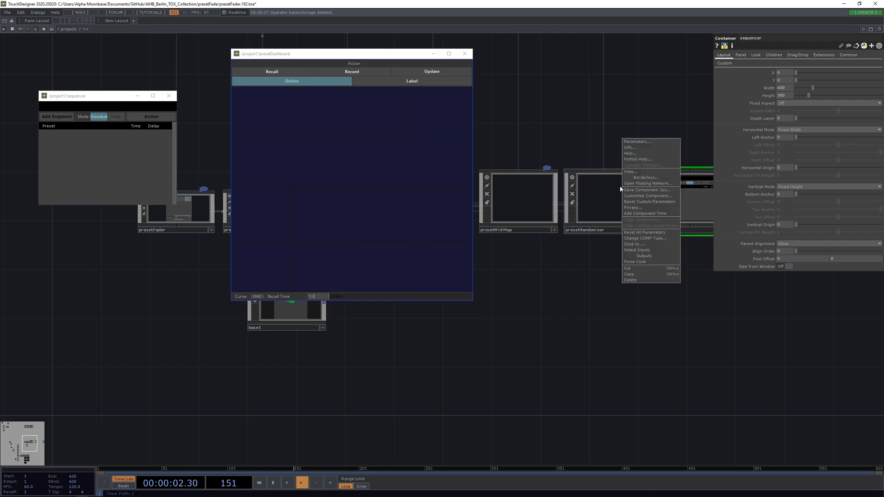
{"action": "left_click", "coordinate": [643, 144]}
{"action": "left_click_drag", "start_coordinate": [635, 54], "coordinate": [593, 153]}
{"action": "left_click_drag", "start_coordinate": [381, 58], "coordinate": [457, 87]}
{"action": "left_click_drag", "start_coordinate": [596, 149], "coordinate": [674, 157]}
{"action": "left_click_drag", "start_coordinate": [446, 84], "coordinate": [498, 89]}
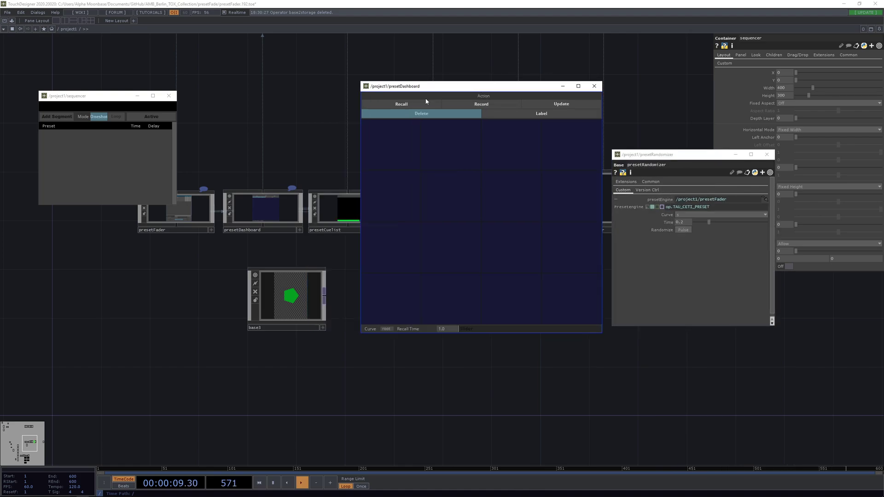
Step: Clear presetDashboard's Recall Stack before Record field and collapse its Preset Fader parameter
{"action": "left_click", "coordinate": [261, 212]}
{"action": "left_click", "coordinate": [800, 82]}
{"action": "key", "text": "BackSpace"}
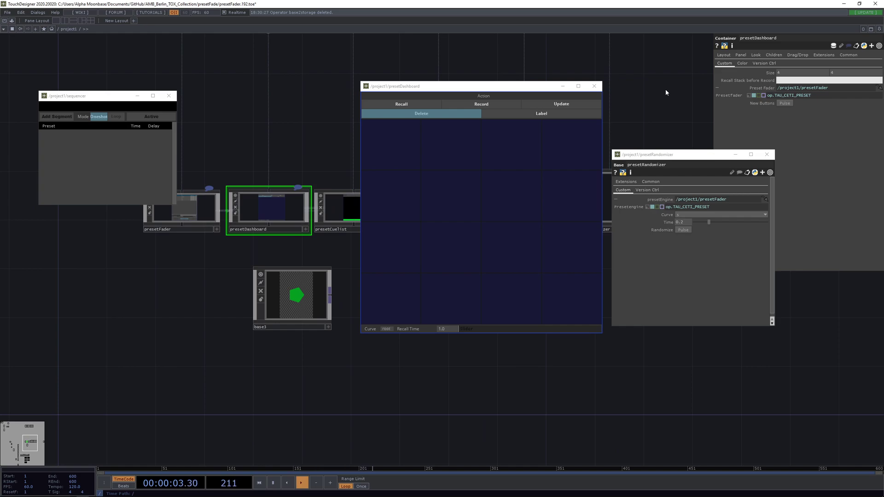
{"action": "left_click", "coordinate": [753, 88]}
{"action": "left_click_drag", "start_coordinate": [314, 140], "coordinate": [329, 131]}
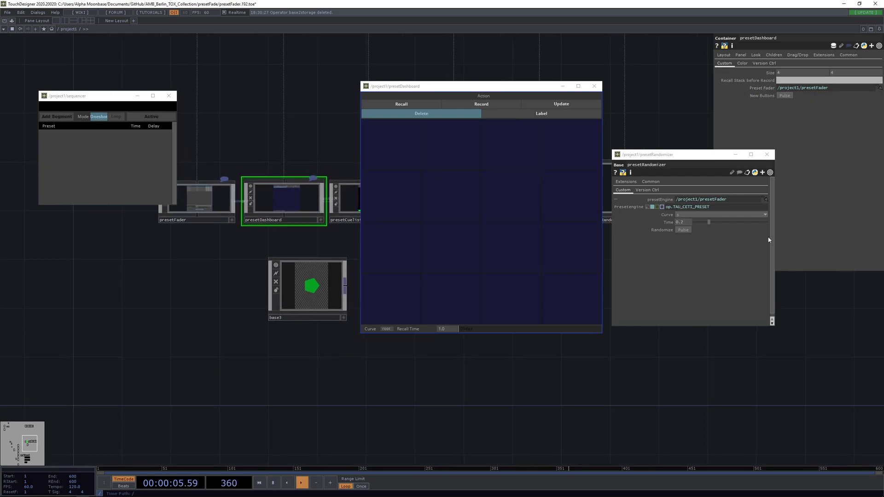
Step: Randomize base3's stacked parameters repeatedly and record each result as a preset, filling the dashboard's first five slots
{"action": "left_click", "coordinate": [682, 230]}
{"action": "left_click", "coordinate": [479, 104]}
{"action": "left_click", "coordinate": [382, 143]}
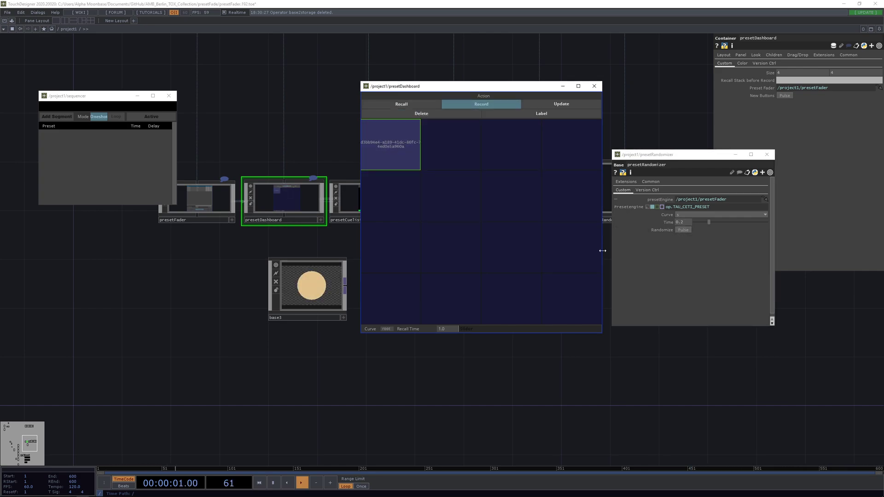
{"action": "left_click", "coordinate": [682, 230]}
{"action": "left_click", "coordinate": [464, 165]}
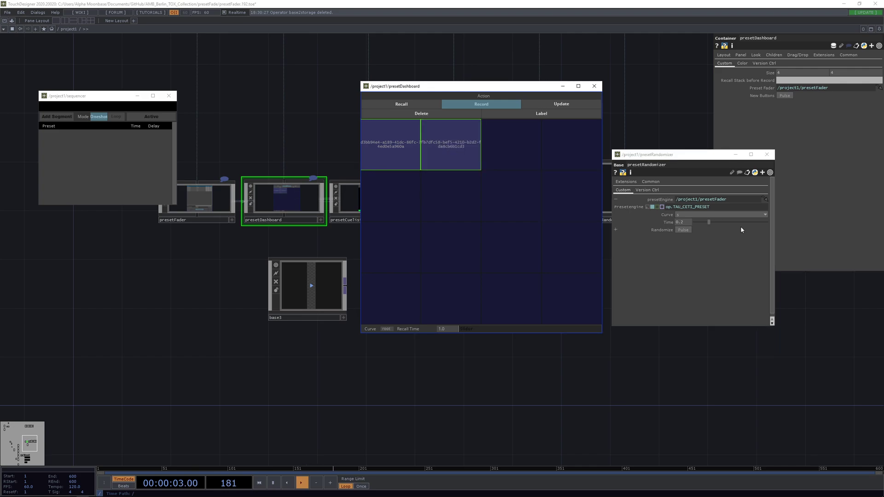
{"action": "left_click", "coordinate": [683, 230]}
{"action": "left_click", "coordinate": [507, 149]}
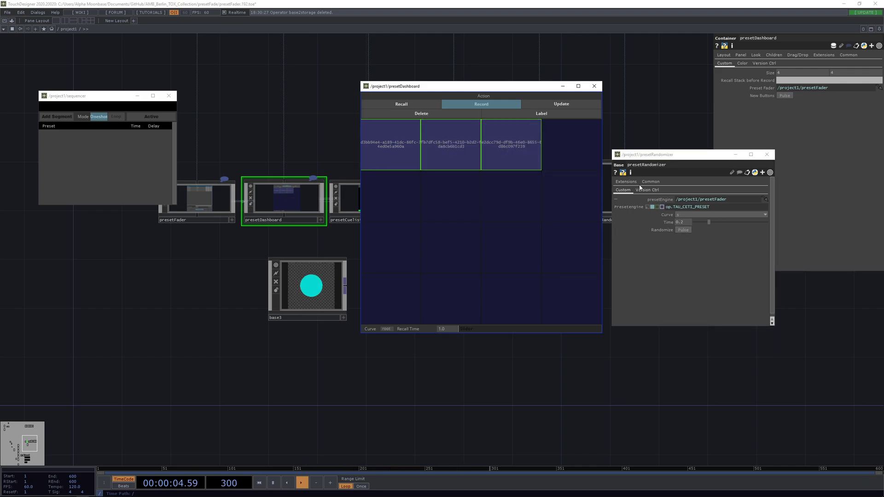
{"action": "left_click", "coordinate": [679, 230]}
{"action": "left_click", "coordinate": [682, 229]}
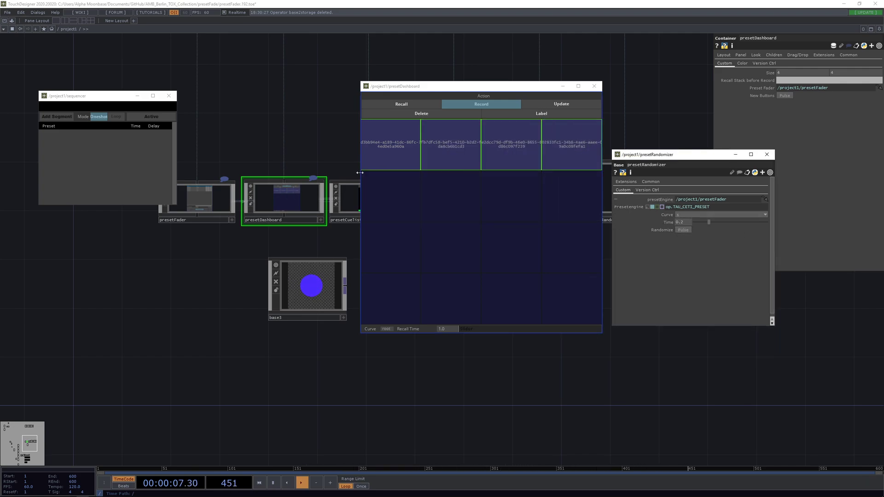
{"action": "left_click", "coordinate": [387, 186]}
Step: Switch the dashboard to Recall and recall the second through fifth presets to compare them on base3
{"action": "left_click", "coordinate": [419, 103]}
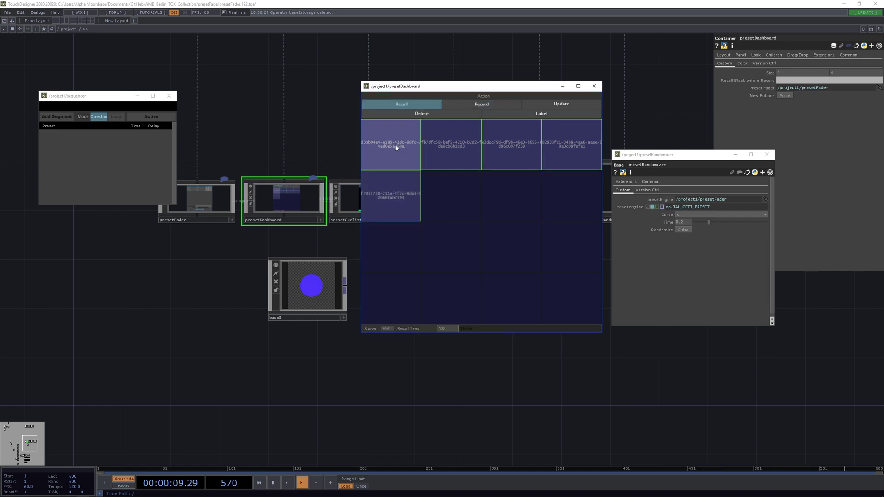
{"action": "left_click", "coordinate": [459, 148]}
{"action": "left_click", "coordinate": [512, 158]}
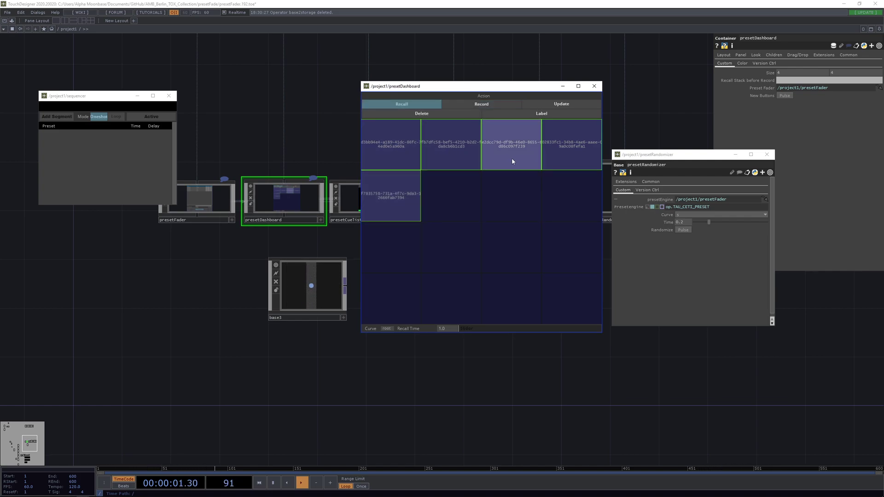
{"action": "left_click", "coordinate": [562, 156]}
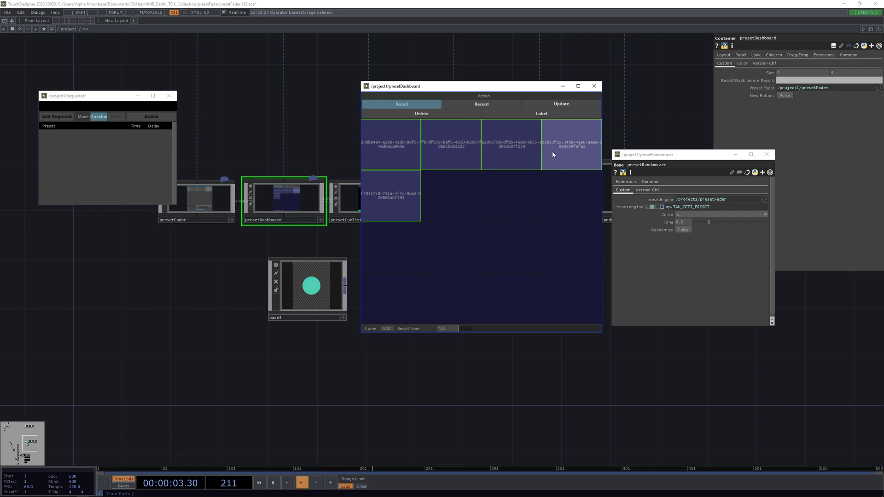
{"action": "left_click", "coordinate": [399, 199]}
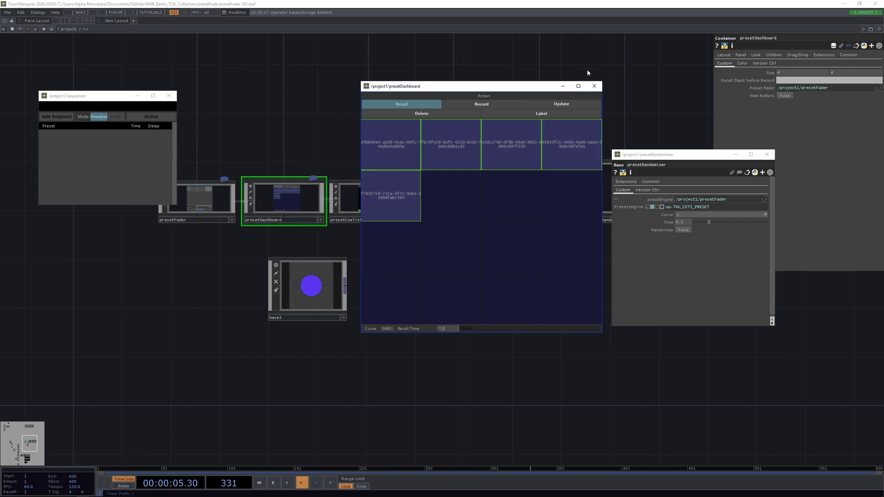
Step: Close the presetDashboard and presetRandomizer windows and place the sequencer window near base3
{"action": "left_click", "coordinate": [594, 86]}
{"action": "left_click", "coordinate": [766, 154]}
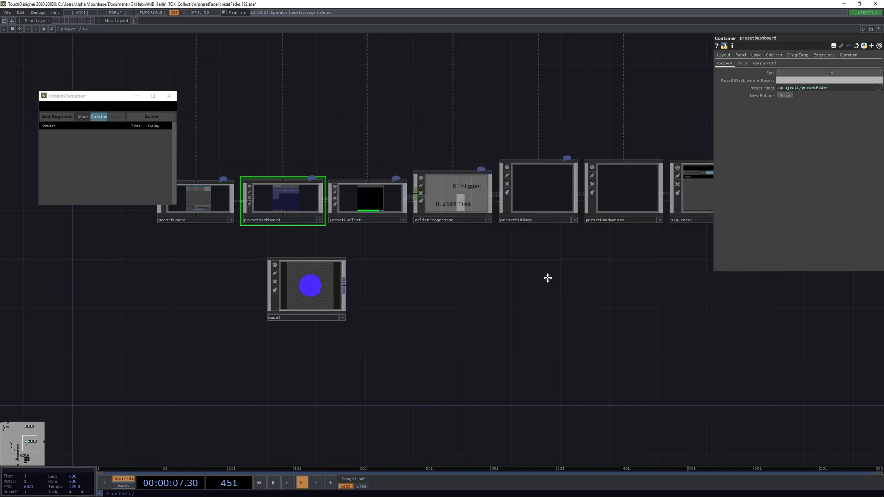
{"action": "left_click_drag", "start_coordinate": [517, 289], "coordinate": [469, 298]}
{"action": "scroll", "coordinate": [326, 227], "scroll_direction": "up", "scroll_amount": 5}
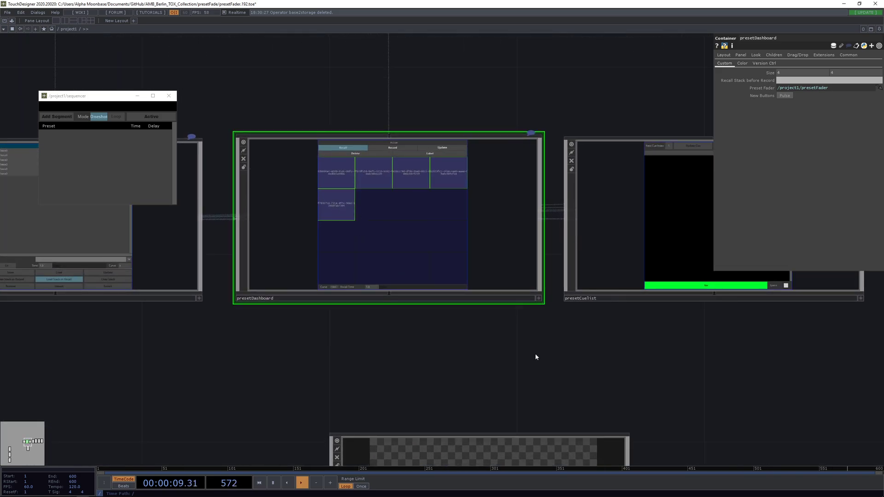
{"action": "left_click_drag", "start_coordinate": [528, 355], "coordinate": [389, 289]}
{"action": "scroll", "coordinate": [410, 293], "scroll_direction": "down", "scroll_amount": 3}
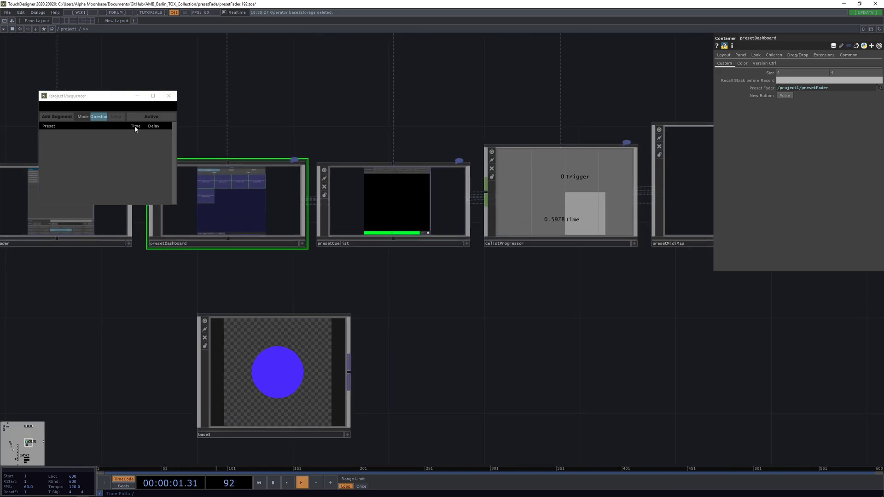
{"action": "left_click_drag", "start_coordinate": [95, 97], "coordinate": [571, 288]}
{"action": "left_click_drag", "start_coordinate": [465, 306], "coordinate": [458, 241]}
Step: Add a sequencer segment and assign it the preset starting with d3bb by filtering the preset list for "d3bb"
{"action": "left_click", "coordinate": [532, 309]}
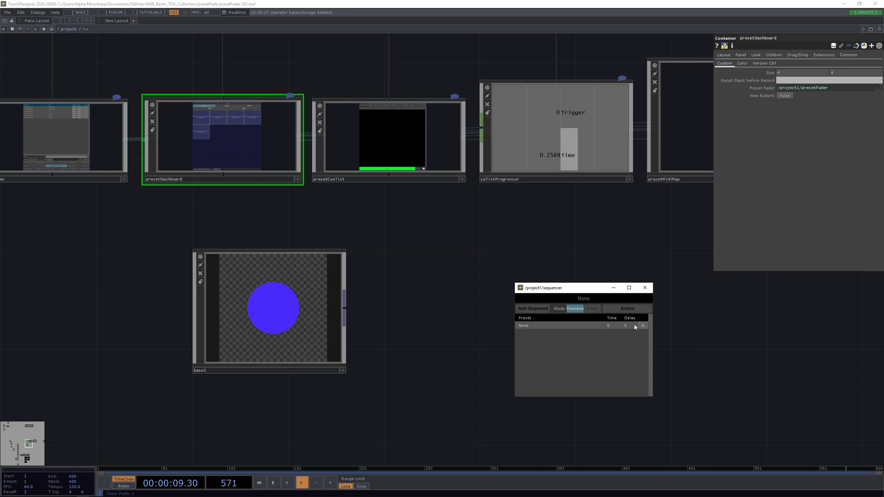
{"action": "left_click", "coordinate": [529, 327]}
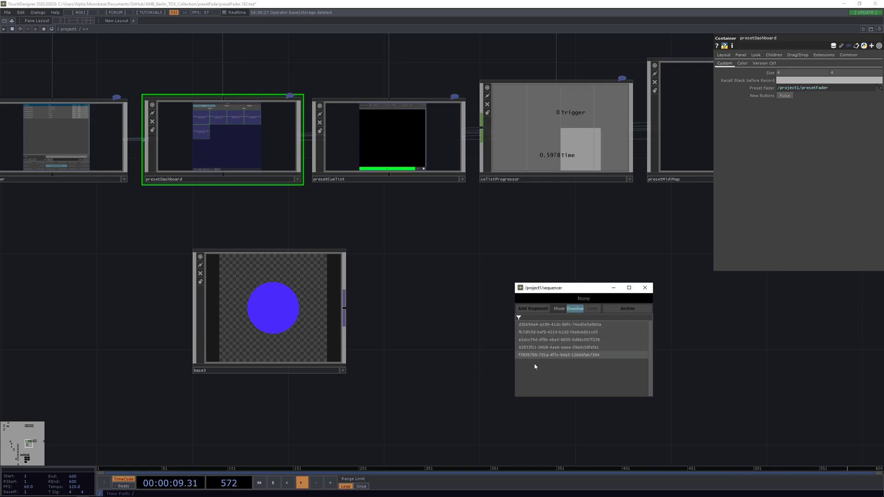
{"action": "left_click", "coordinate": [545, 318]}
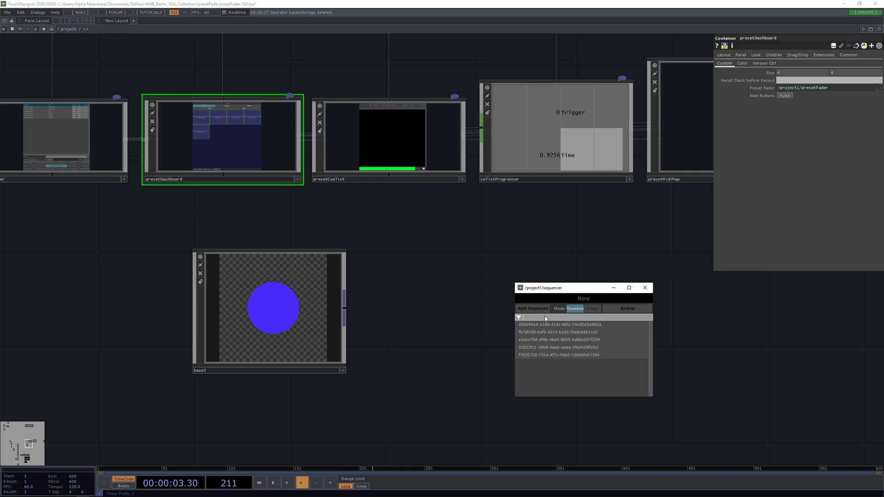
{"action": "type", "text": "d3"}
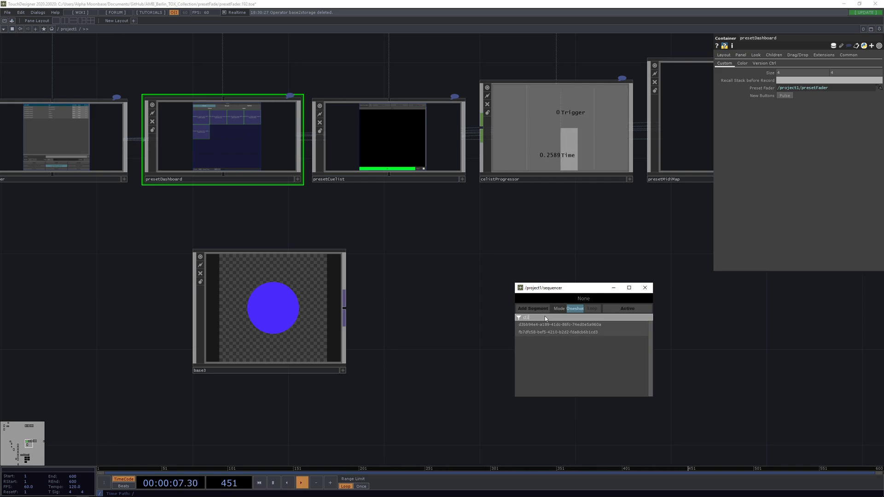
{"action": "type", "text": "bb"}
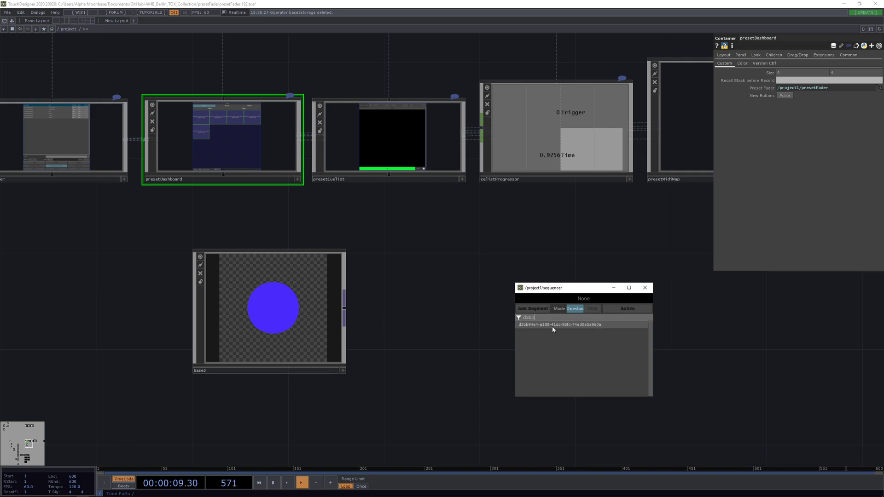
{"action": "left_click", "coordinate": [553, 325]}
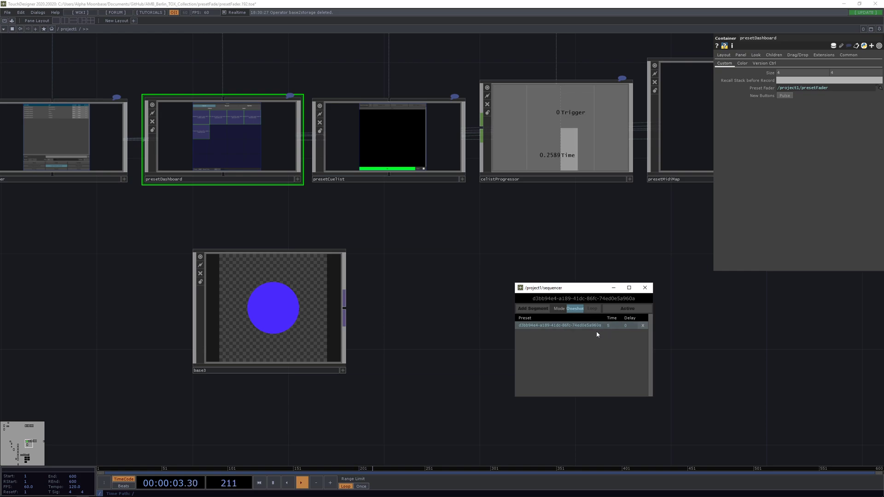
Step: Add four more empty segments to the sequencer
{"action": "left_click", "coordinate": [535, 312]}
{"action": "left_click", "coordinate": [535, 311]}
{"action": "left_click", "coordinate": [536, 311]}
{"action": "left_click", "coordinate": [535, 312]}
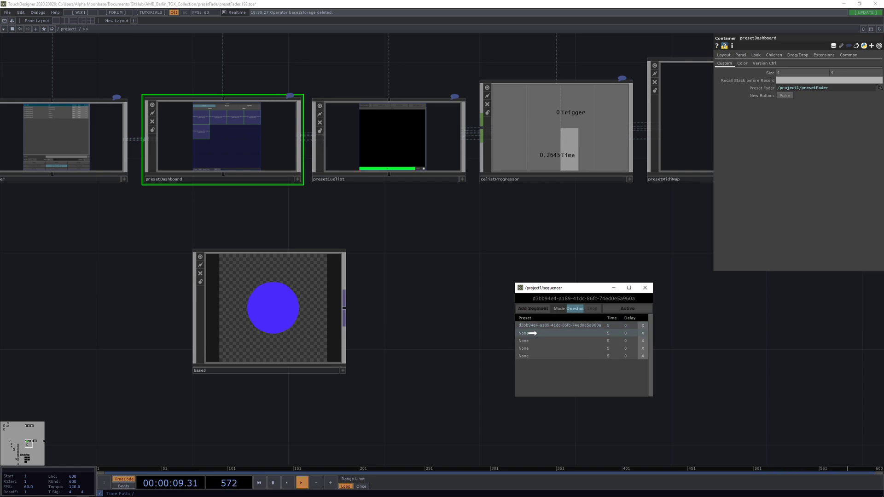
Step: Assign the remaining four recorded presets in list order to the second through fifth segments
{"action": "left_click", "coordinate": [534, 333]}
{"action": "left_click", "coordinate": [549, 333]}
{"action": "left_click", "coordinate": [537, 341]}
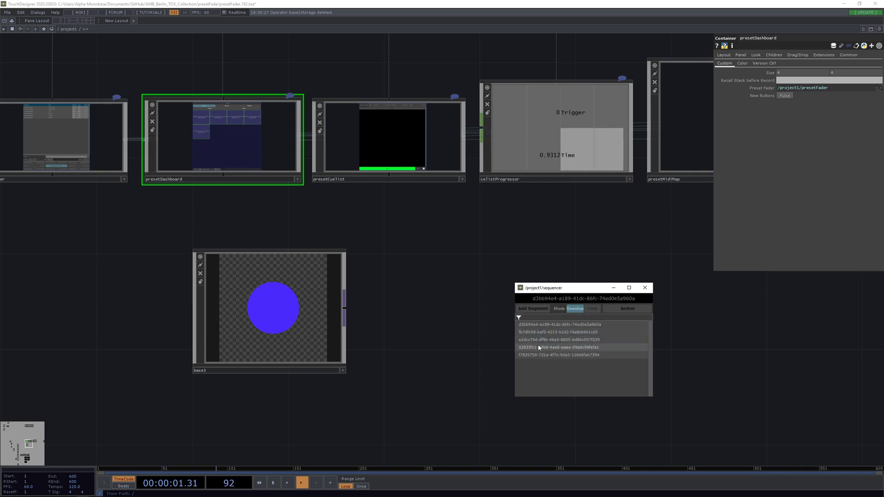
{"action": "left_click", "coordinate": [539, 348]}
{"action": "left_click", "coordinate": [538, 349]}
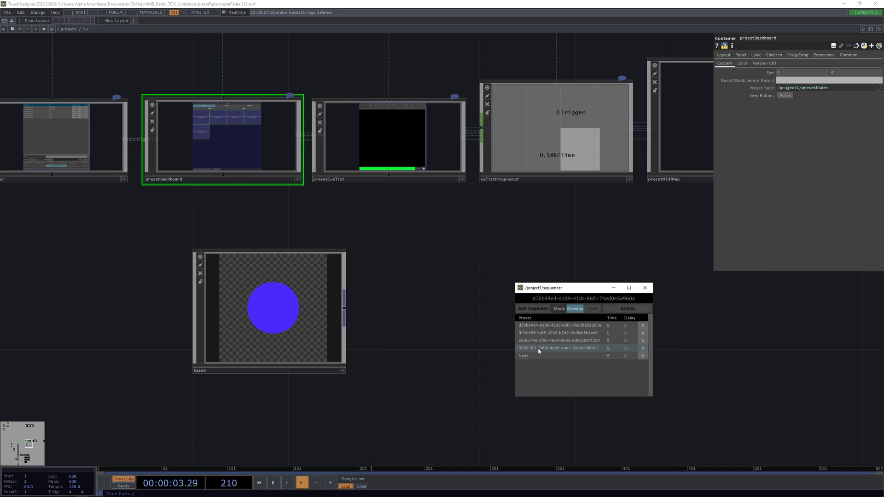
{"action": "left_click", "coordinate": [538, 349]}
{"action": "left_click", "coordinate": [545, 358]}
{"action": "left_click", "coordinate": [557, 354]}
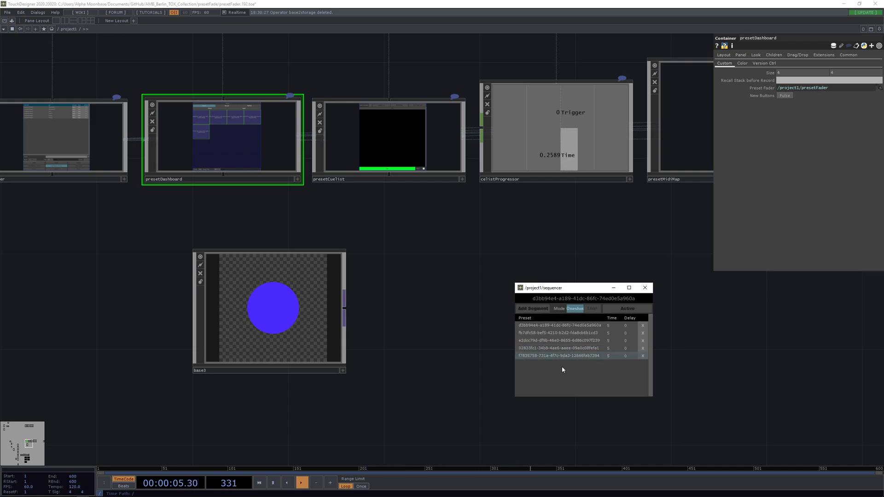
Step: Set Time to 2 for the first segment and 1 for the last three, and Delay to 2 for the third and 1 for the fourth
{"action": "left_click", "coordinate": [629, 342]}
{"action": "type", "text": "2"}
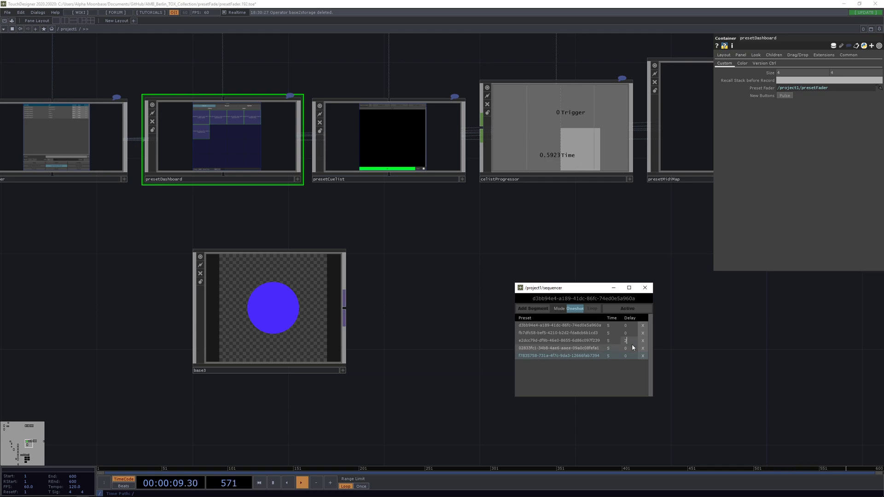
{"action": "left_click", "coordinate": [612, 325]}
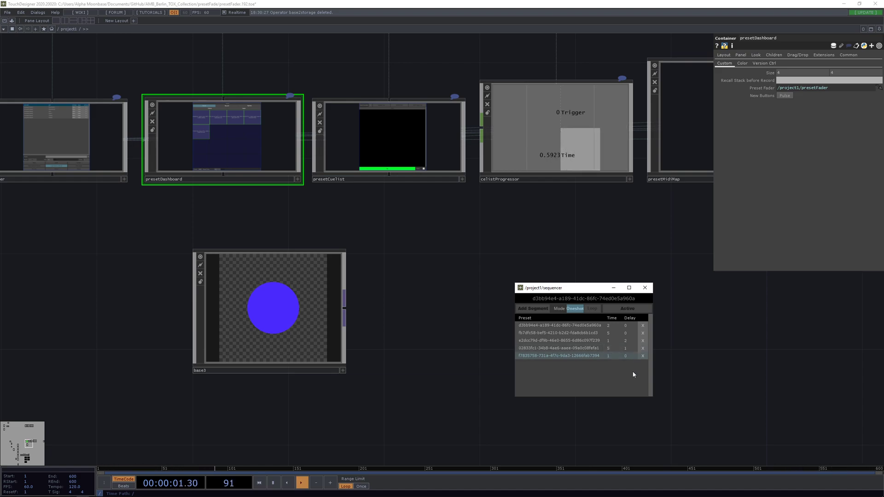
{"action": "left_click", "coordinate": [608, 348]}
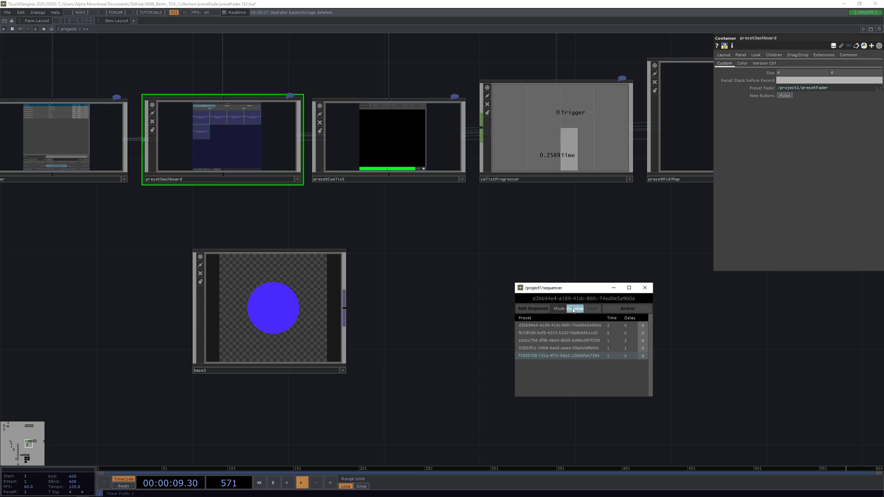
Step: Move the sequencer window closer to base3 and set the second segment's Time to 1
{"action": "scroll", "coordinate": [376, 122], "scroll_direction": "up", "scroll_amount": 5}
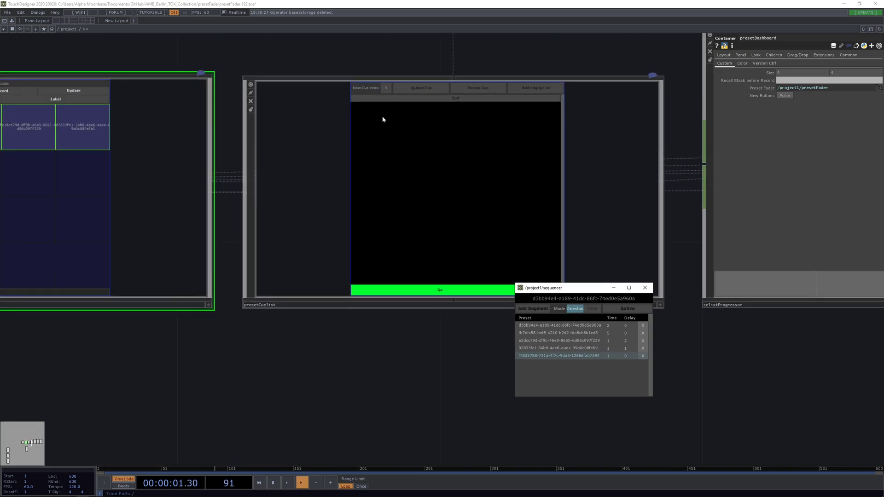
{"action": "scroll", "coordinate": [350, 322], "scroll_direction": "down", "scroll_amount": 4}
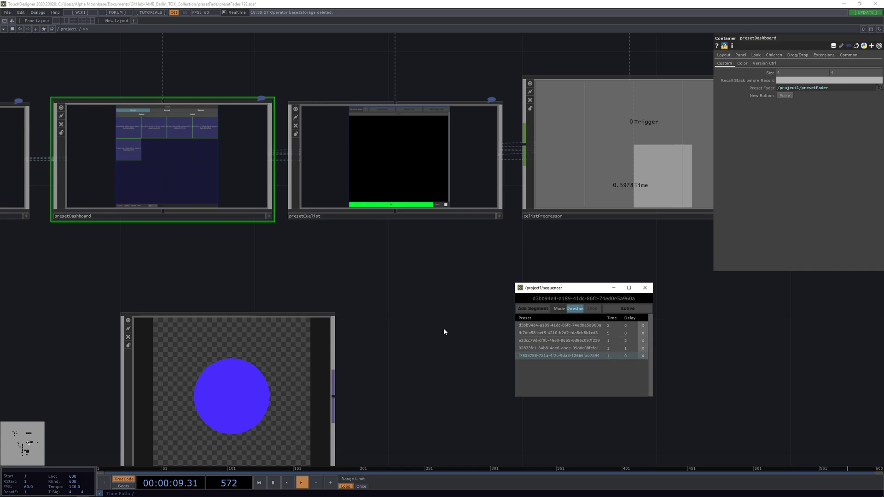
{"action": "left_click_drag", "start_coordinate": [463, 314], "coordinate": [477, 302]}
{"action": "left_click_drag", "start_coordinate": [573, 292], "coordinate": [461, 265]}
{"action": "left_click_drag", "start_coordinate": [598, 311], "coordinate": [614, 284]}
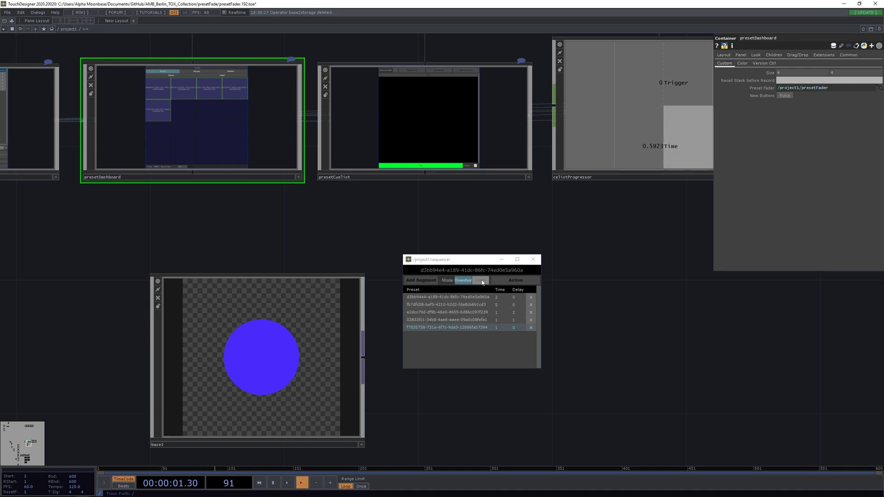
{"action": "left_click", "coordinate": [501, 305]}
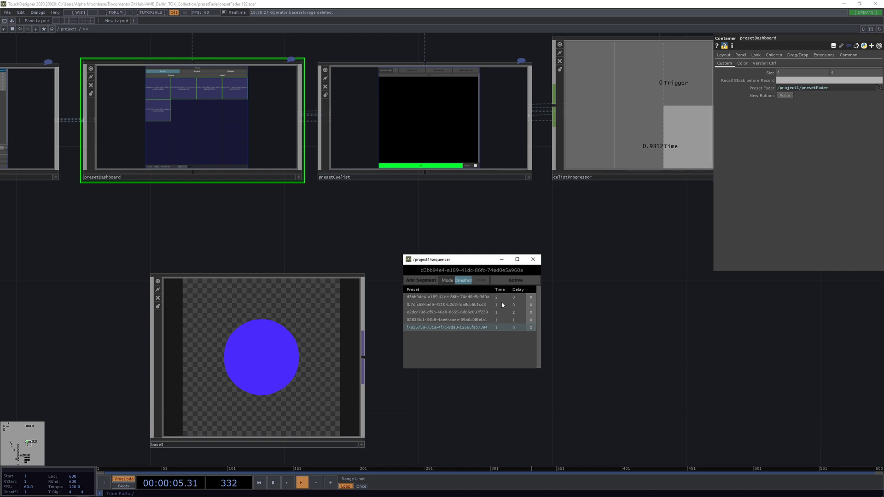
Step: Activate the sequence once in Oneshot mode and again in Loop mode
{"action": "left_click", "coordinate": [516, 281]}
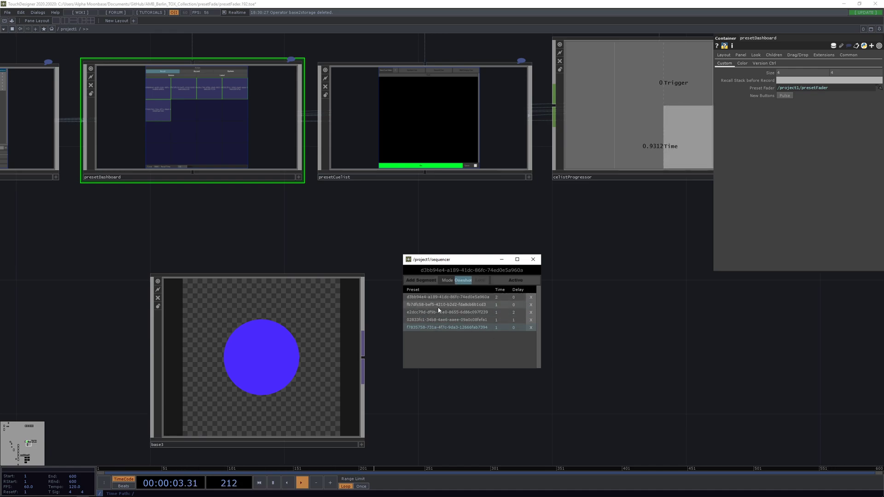
{"action": "left_click", "coordinate": [480, 282]}
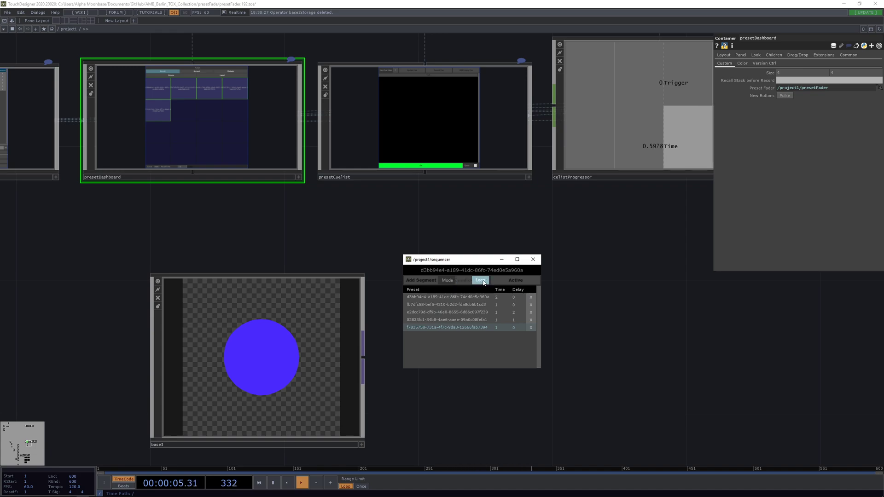
{"action": "left_click", "coordinate": [517, 280]}
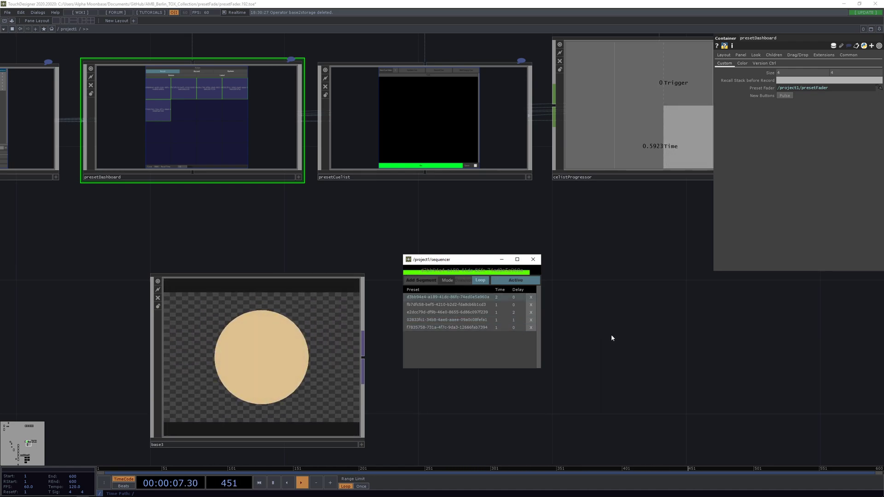
Step: Deactivate the looping sequence in the sequencer window
{"action": "scroll", "coordinate": [597, 290], "scroll_direction": "down", "scroll_amount": 1}
{"action": "scroll", "coordinate": [594, 292], "scroll_direction": "down", "scroll_amount": 2}
{"action": "scroll", "coordinate": [599, 295], "scroll_direction": "up", "scroll_amount": 3}
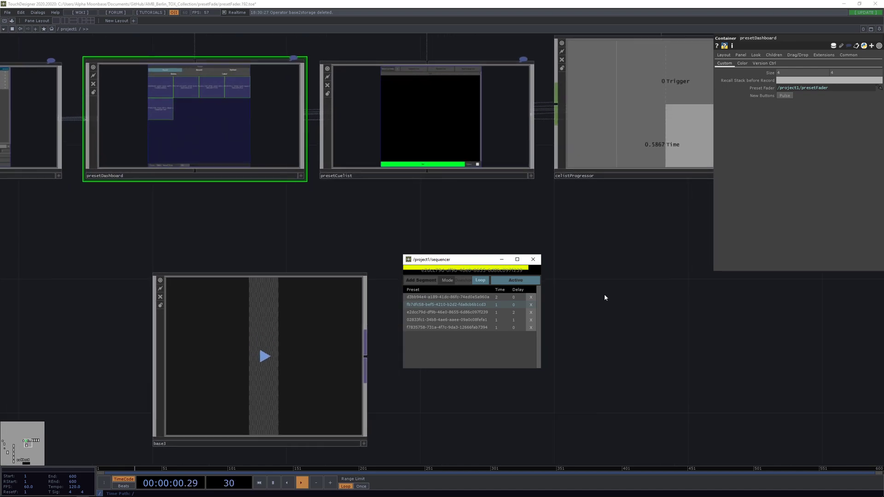
{"action": "left_click", "coordinate": [521, 285]}
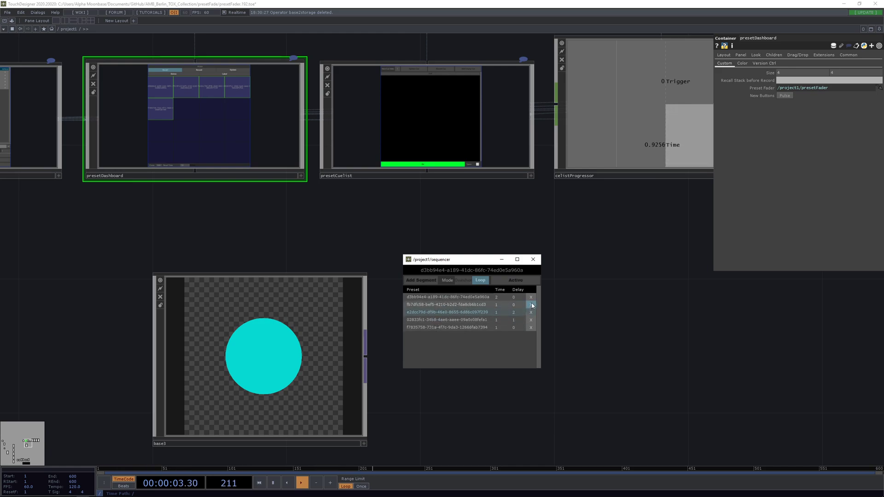
Step: Remove the fifth segment, swap the order of the first two segments, and close the sequencer window
{"action": "left_click", "coordinate": [530, 328]}
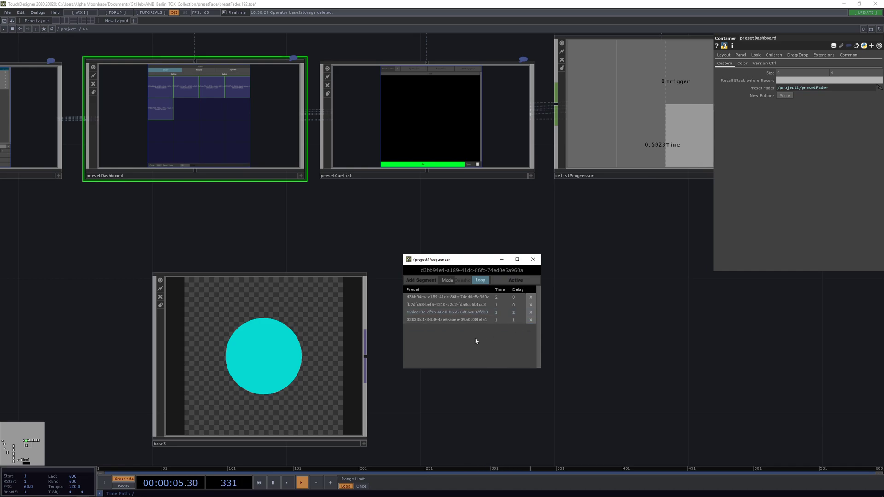
{"action": "mouse_move", "coordinate": [441, 312]}
{"action": "left_mouse_down"}
{"action": "mouse_move", "coordinate": [440, 297]}
{"action": "mouse_move", "coordinate": [446, 314]}
{"action": "mouse_move", "coordinate": [449, 304]}
{"action": "left_mouse_up"}
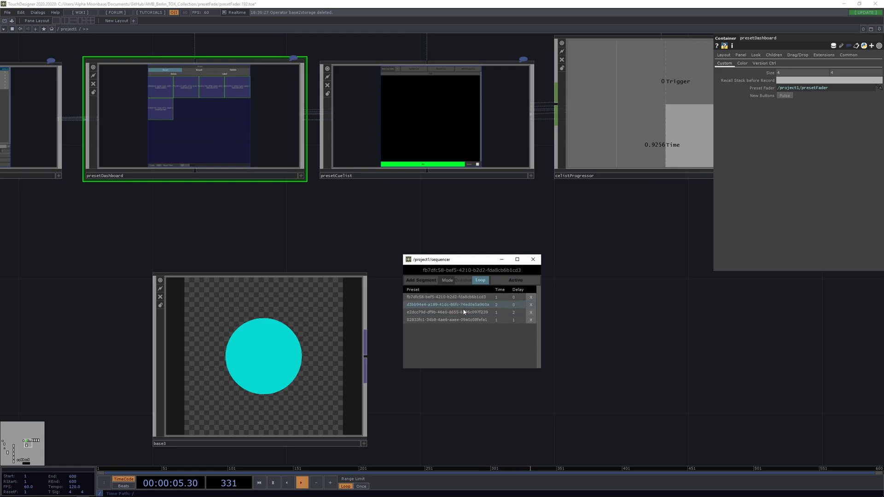
{"action": "left_click", "coordinate": [533, 259]}
Step: Select the stackLoader component at the end of the component row and show its custom parameters
{"action": "scroll", "coordinate": [427, 279], "scroll_direction": "down", "scroll_amount": 5}
{"action": "left_click_drag", "start_coordinate": [510, 332], "coordinate": [347, 335]}
{"action": "left_click", "coordinate": [601, 216]}
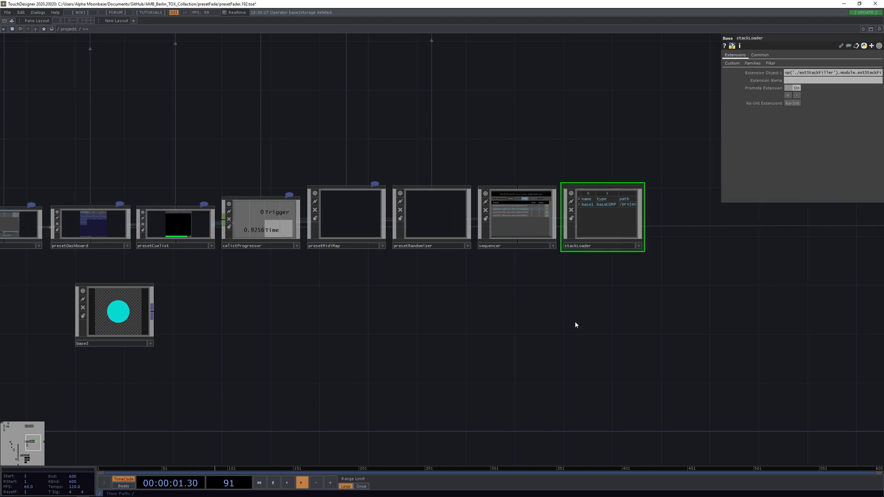
{"action": "left_click", "coordinate": [732, 63]}
{"action": "scroll", "coordinate": [617, 213], "scroll_direction": "up", "scroll_amount": 3}
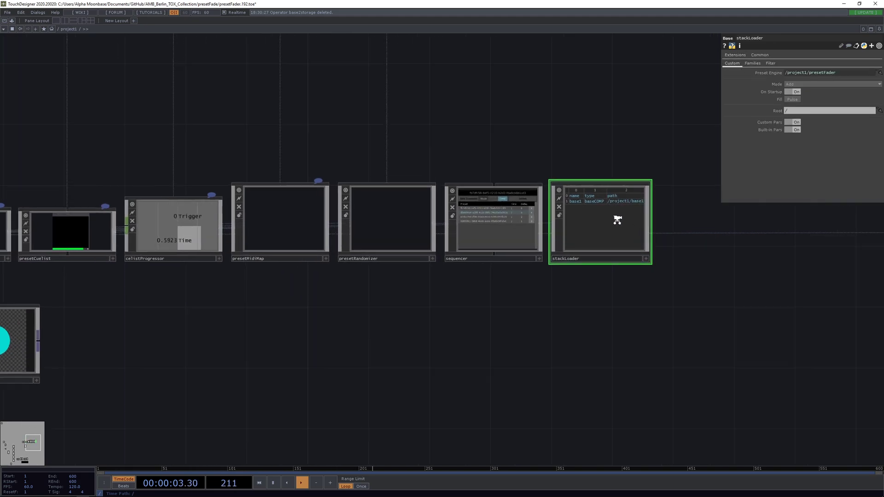
Step: Move stackLoader out of the component row and place it directly above presetFader
{"action": "scroll", "coordinate": [469, 290], "scroll_direction": "down", "scroll_amount": 3}
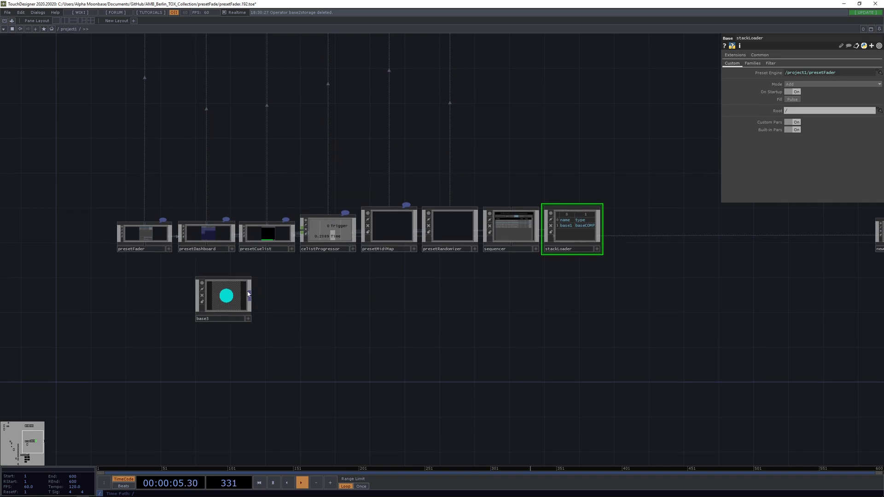
{"action": "left_click_drag", "start_coordinate": [581, 229], "coordinate": [154, 185]}
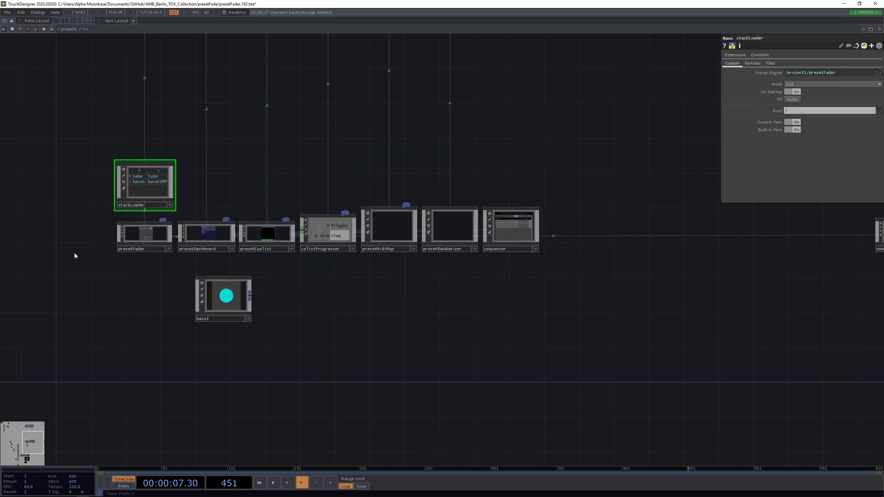
{"action": "left_click_drag", "start_coordinate": [122, 259], "coordinate": [218, 262]}
{"action": "scroll", "coordinate": [218, 262], "scroll_direction": "up", "scroll_amount": 3}
{"action": "left_click_drag", "start_coordinate": [230, 321], "coordinate": [236, 183]}
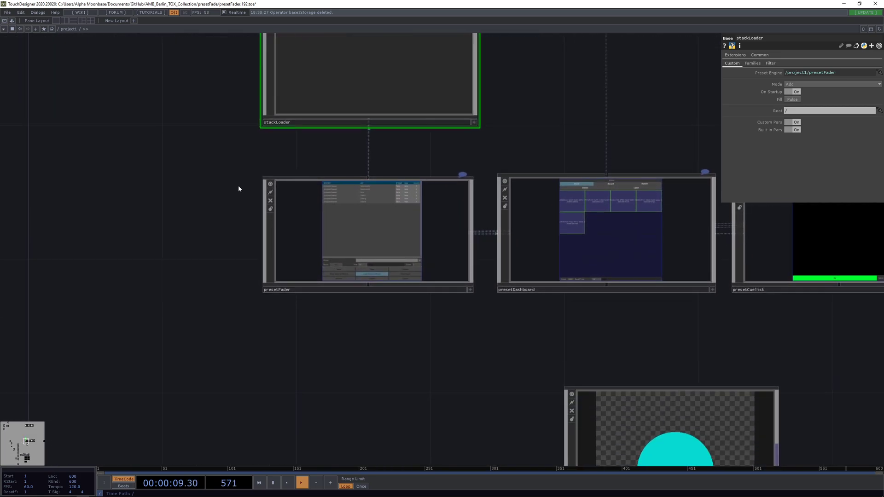
{"action": "scroll", "coordinate": [248, 228], "scroll_direction": "up", "scroll_amount": 2}
{"action": "left_click_drag", "start_coordinate": [369, 115], "coordinate": [357, 171]}
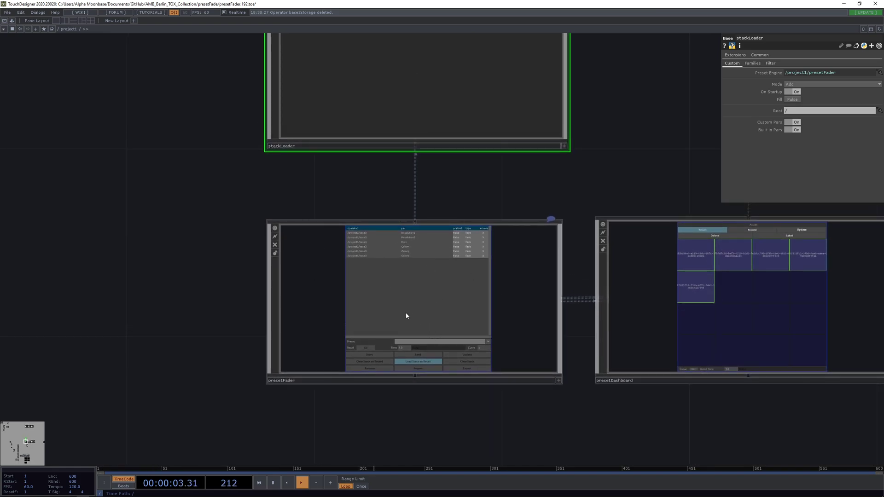
Step: Examine stackLoader's Root parameter and its Families and Filter parameters
{"action": "scroll", "coordinate": [406, 316], "scroll_direction": "down", "scroll_amount": 8}
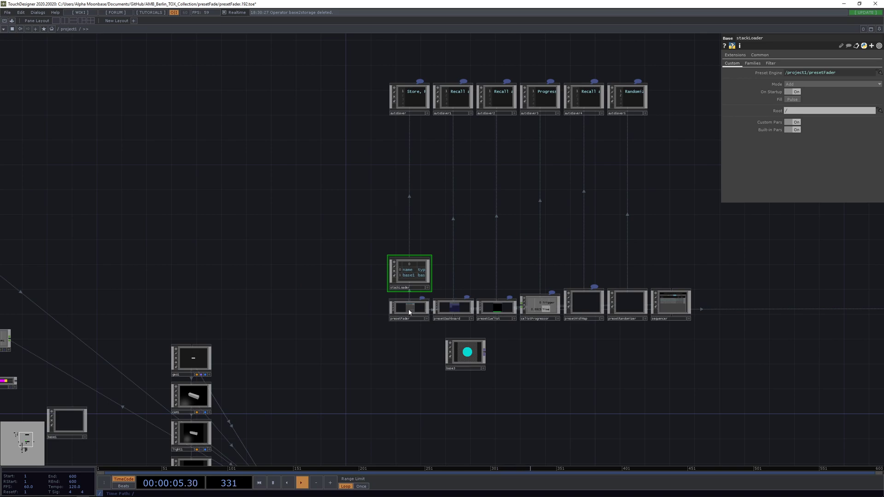
{"action": "scroll", "coordinate": [406, 337], "scroll_direction": "up", "scroll_amount": 4}
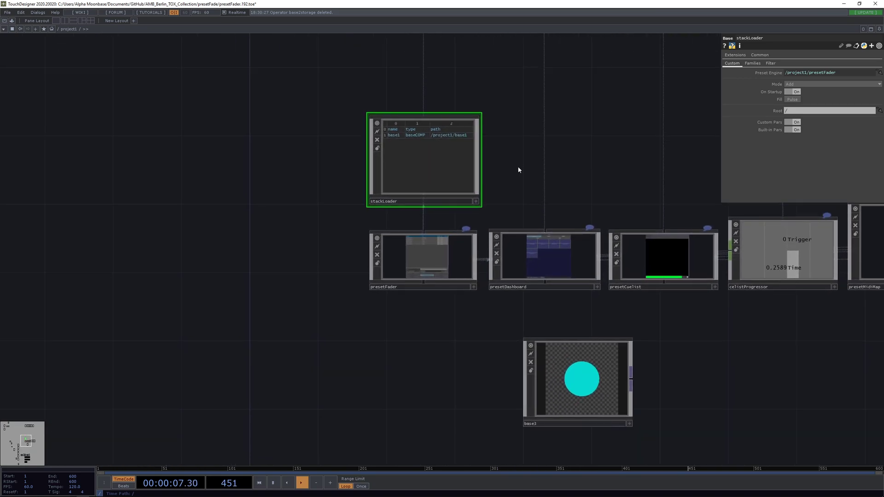
{"action": "scroll", "coordinate": [522, 170], "scroll_direction": "up", "scroll_amount": 2}
{"action": "left_click", "coordinate": [792, 115]}
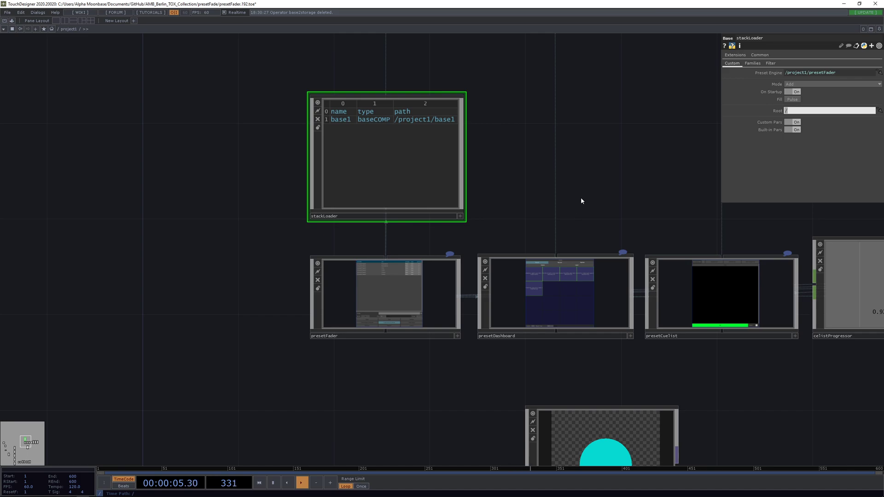
{"action": "scroll", "coordinate": [621, 188], "scroll_direction": "down", "scroll_amount": 2}
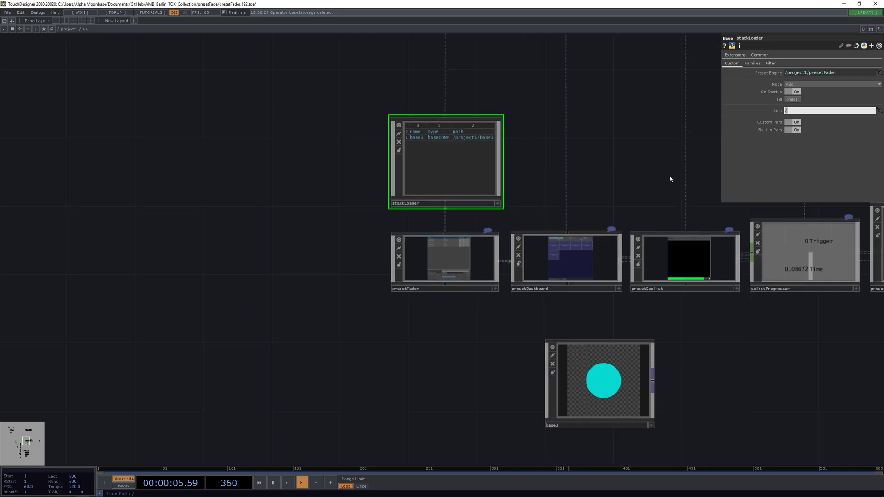
{"action": "left_click", "coordinate": [753, 63]}
{"action": "left_click", "coordinate": [770, 63]}
{"action": "left_click", "coordinate": [755, 63]}
{"action": "left_click", "coordinate": [769, 64]}
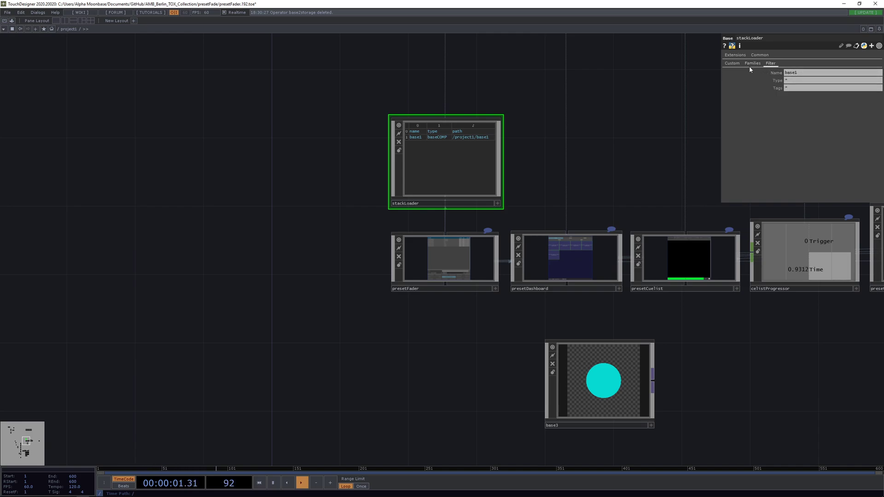
Step: Set stackLoader's Name filter to * and look through the operators listed in its table
{"action": "left_click", "coordinate": [732, 64]}
{"action": "left_click", "coordinate": [770, 63]}
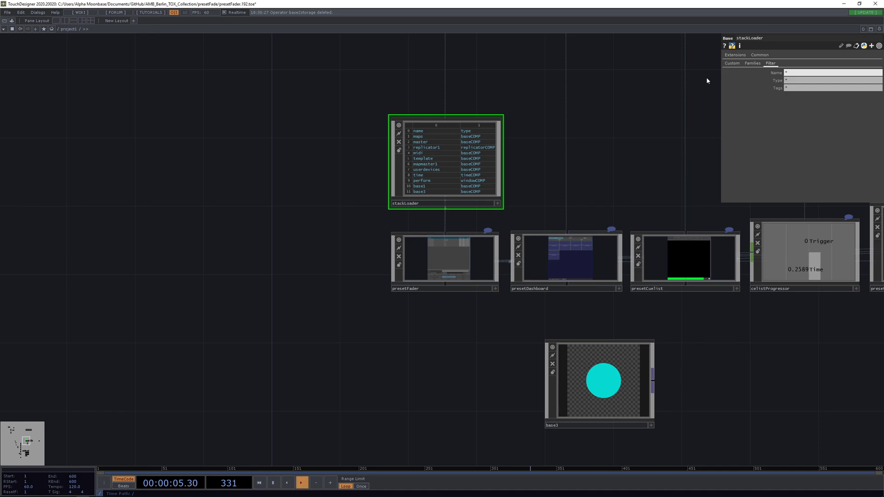
{"action": "scroll", "coordinate": [439, 165], "scroll_direction": "up", "scroll_amount": 6}
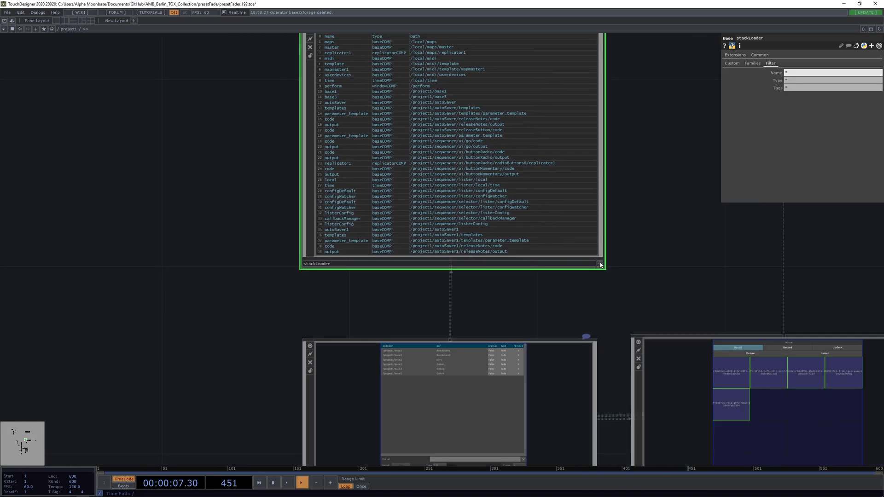
{"action": "scroll", "coordinate": [469, 154], "scroll_direction": "down", "scroll_amount": 20}
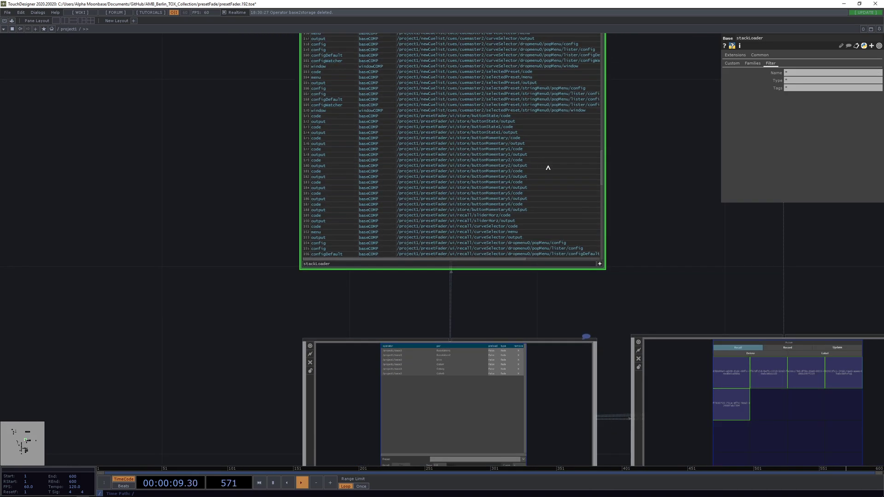
{"action": "scroll", "coordinate": [549, 169], "scroll_direction": "up", "scroll_amount": 10}
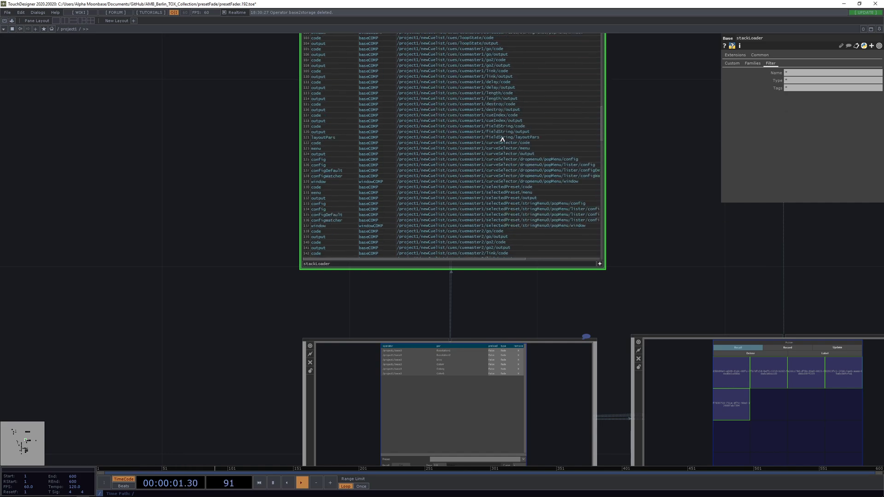
{"action": "scroll", "coordinate": [501, 139], "scroll_direction": "up", "scroll_amount": 20}
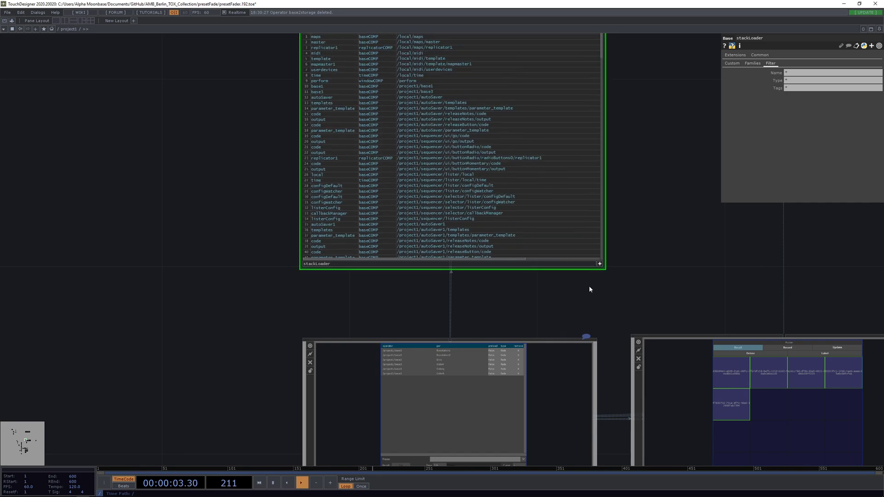
Step: Select the base3 component below the component row
{"action": "scroll", "coordinate": [517, 123], "scroll_direction": "down", "scroll_amount": 5}
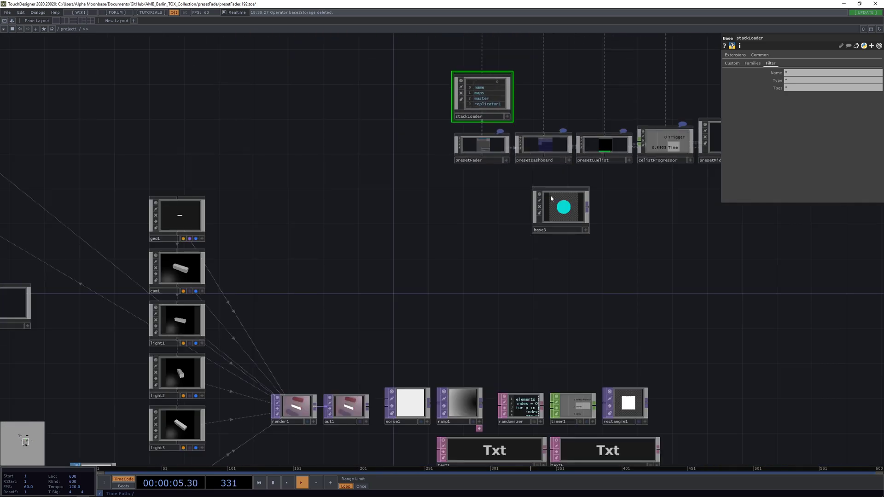
{"action": "scroll", "coordinate": [548, 198], "scroll_direction": "up", "scroll_amount": 4}
{"action": "left_click", "coordinate": [559, 231]}
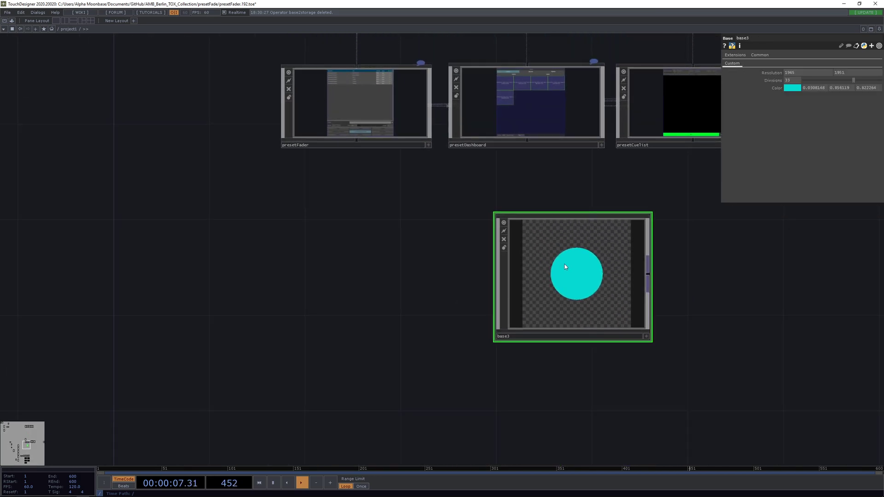
{"action": "right_click", "coordinate": [567, 261]}
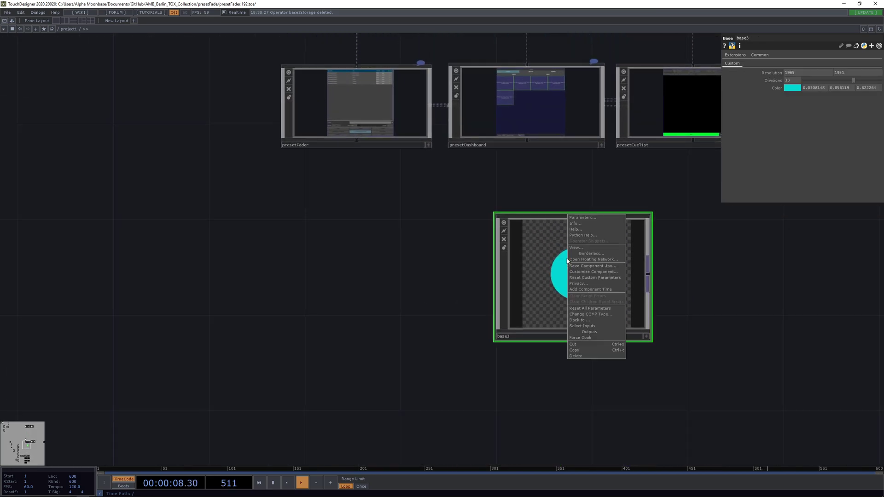
{"action": "left_click", "coordinate": [347, 172]}
Step: Activate the presetFader viewer and clear its parameter stack
{"action": "left_click", "coordinate": [428, 145]}
{"action": "left_click_drag", "start_coordinate": [365, 200], "coordinate": [387, 235]}
{"action": "scroll", "coordinate": [390, 199], "scroll_direction": "up", "scroll_amount": 5}
{"action": "scroll", "coordinate": [390, 199], "scroll_direction": "up", "scroll_amount": 1}
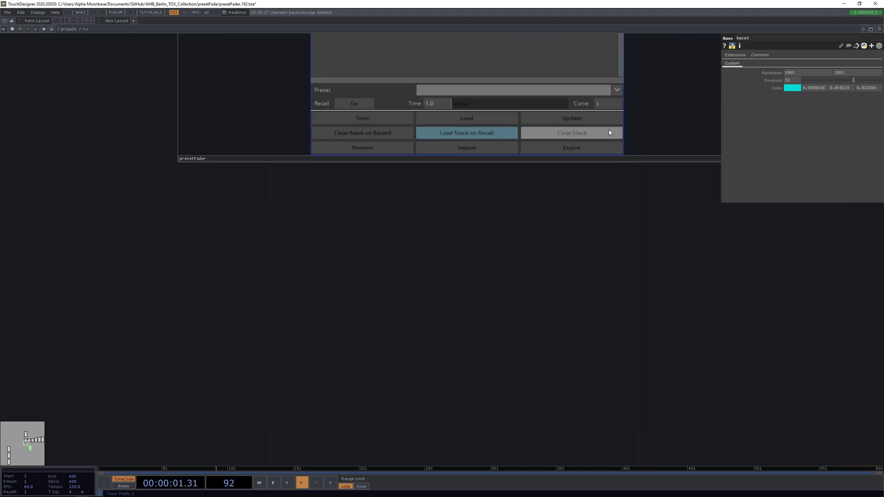
Step: Add the tag showPreset to the base3 component
{"action": "left_click_drag", "start_coordinate": [557, 232], "coordinate": [474, 363]}
{"action": "scroll", "coordinate": [409, 147], "scroll_direction": "down", "scroll_amount": 5}
{"action": "left_click_drag", "start_coordinate": [528, 328], "coordinate": [281, 125]}
{"action": "left_click_drag", "start_coordinate": [366, 202], "coordinate": [413, 242]}
{"action": "scroll", "coordinate": [401, 209], "scroll_direction": "down", "scroll_amount": 6}
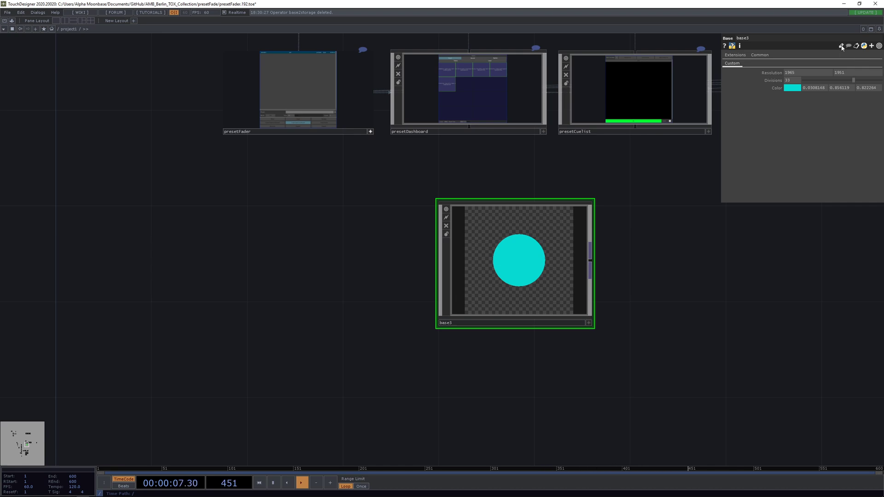
{"action": "left_click", "coordinate": [841, 46]}
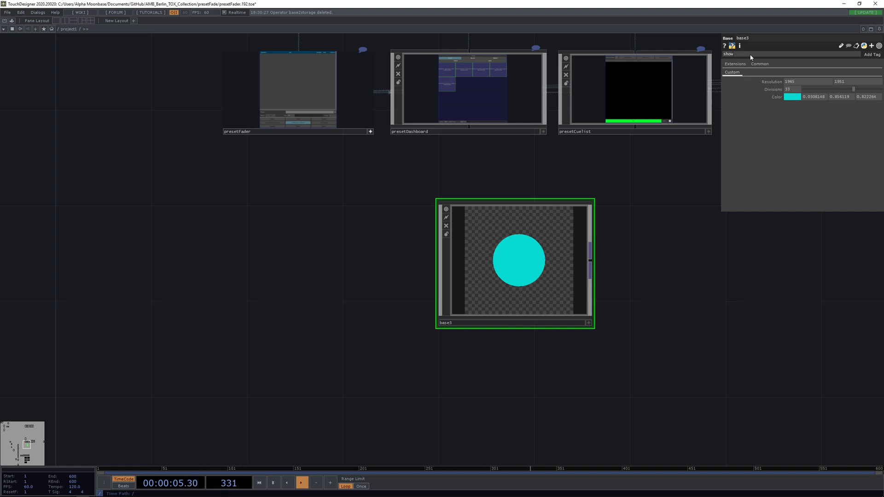
{"action": "type", "text": "showPreset"}
{"action": "key", "text": "Return"}
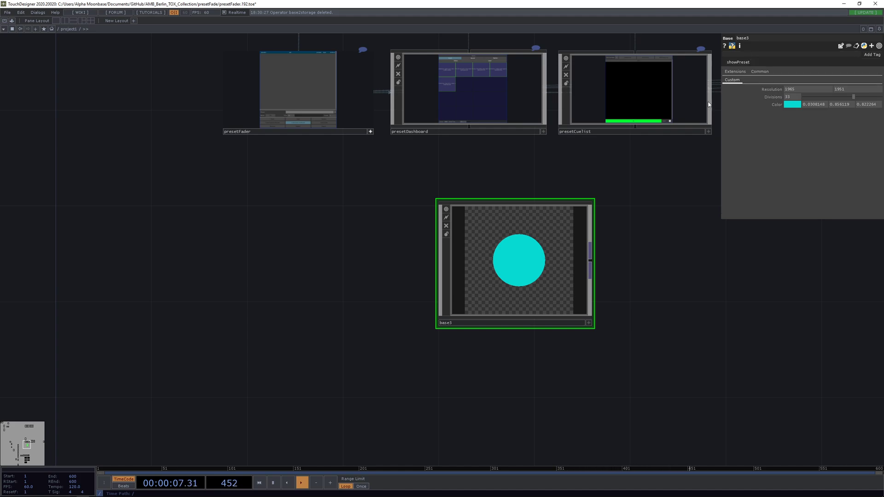
Step: Deactivate the presetFader viewer and set stackLoader's Tags filter to showPreset
{"action": "left_click_drag", "start_coordinate": [664, 230], "coordinate": [694, 332]}
{"action": "left_click", "coordinate": [341, 77]}
{"action": "left_click_drag", "start_coordinate": [219, 109], "coordinate": [249, 146]}
{"action": "left_click", "coordinate": [587, 376]}
{"action": "left_click", "coordinate": [387, 82]}
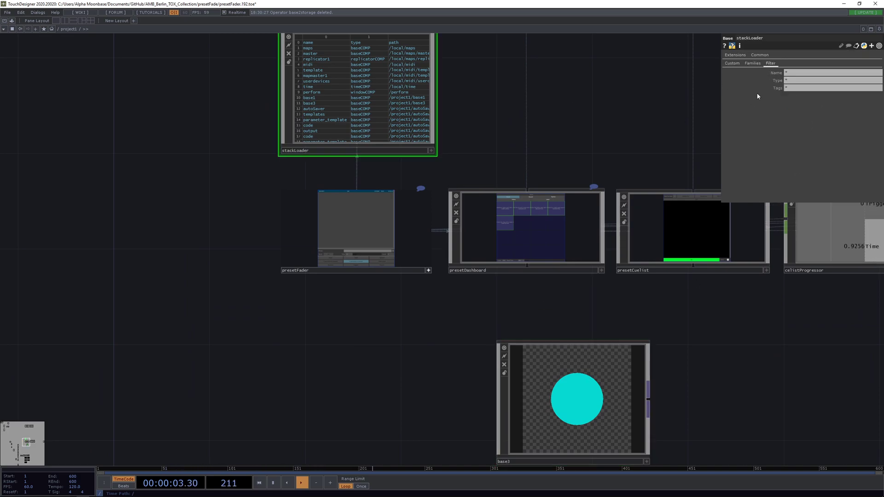
{"action": "type", "text": "showPreset"}
{"action": "key", "text": "Return"}
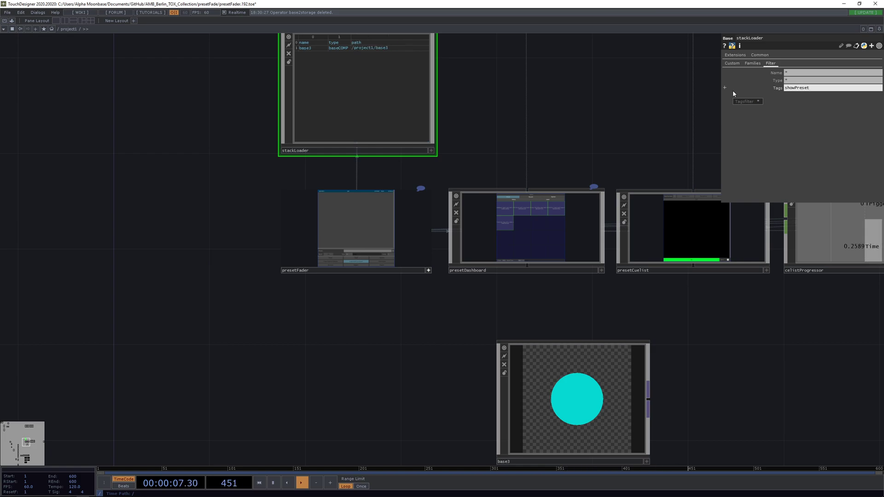
Step: Check stackLoader's filtered table and move base3 beside stackLoader, above presetDashboard
{"action": "scroll", "coordinate": [355, 85], "scroll_direction": "up", "scroll_amount": 2}
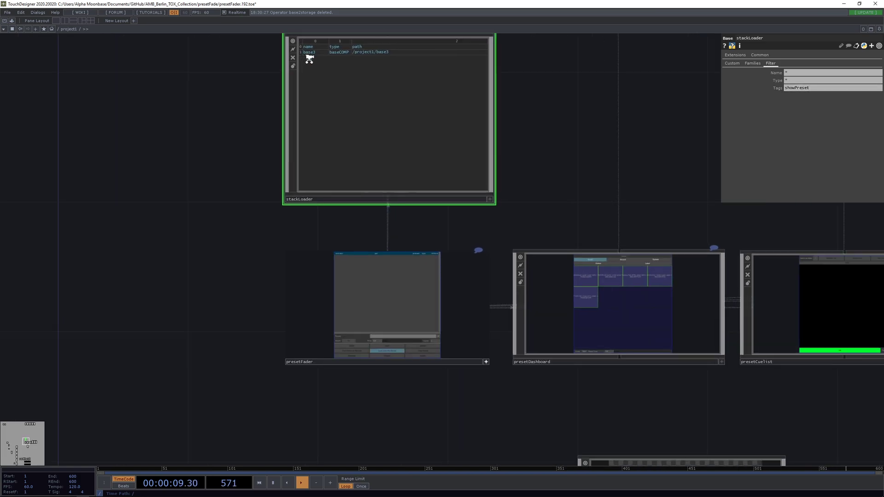
{"action": "scroll", "coordinate": [308, 58], "scroll_direction": "up", "scroll_amount": 4}
{"action": "left_click_drag", "start_coordinate": [167, 120], "coordinate": [204, 228]}
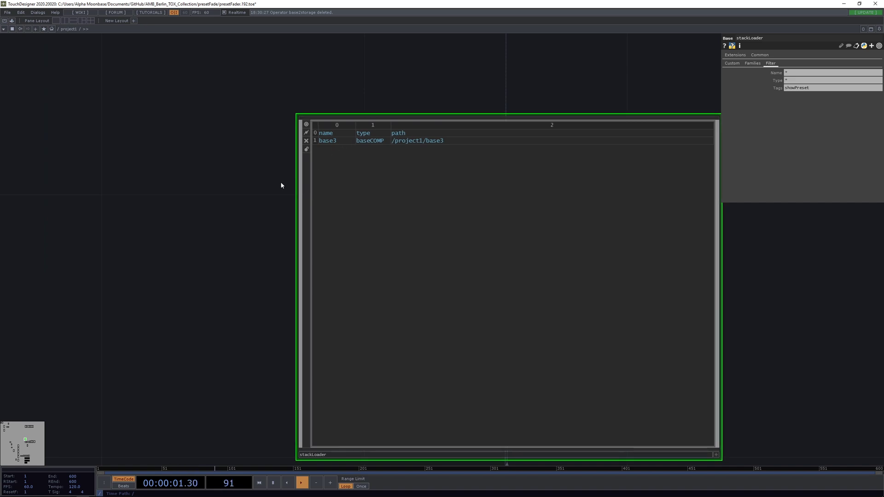
{"action": "scroll", "coordinate": [282, 182], "scroll_direction": "down", "scroll_amount": 5}
{"action": "left_click_drag", "start_coordinate": [488, 423], "coordinate": [454, 207]}
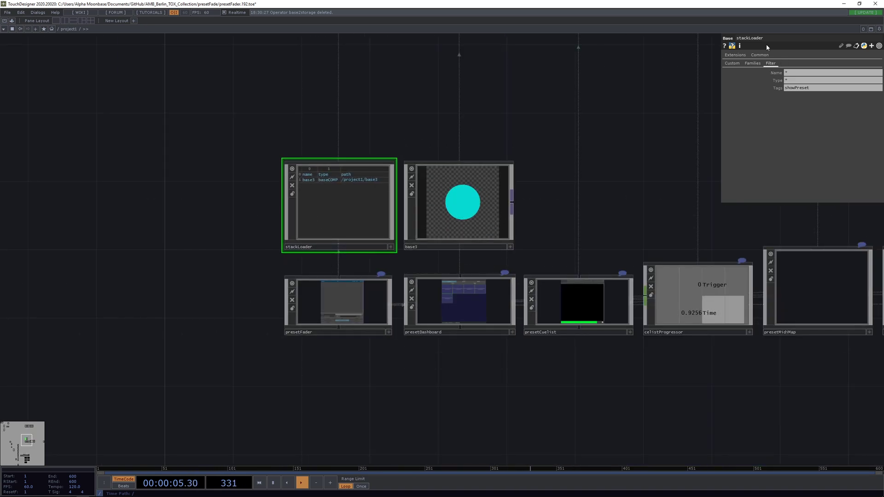
Step: Examine stackLoader's custom parameters, including Preset Engine, Mode, On Startup and Root
{"action": "left_click", "coordinate": [732, 63]}
{"action": "scroll", "coordinate": [513, 88], "scroll_direction": "up", "scroll_amount": 3}
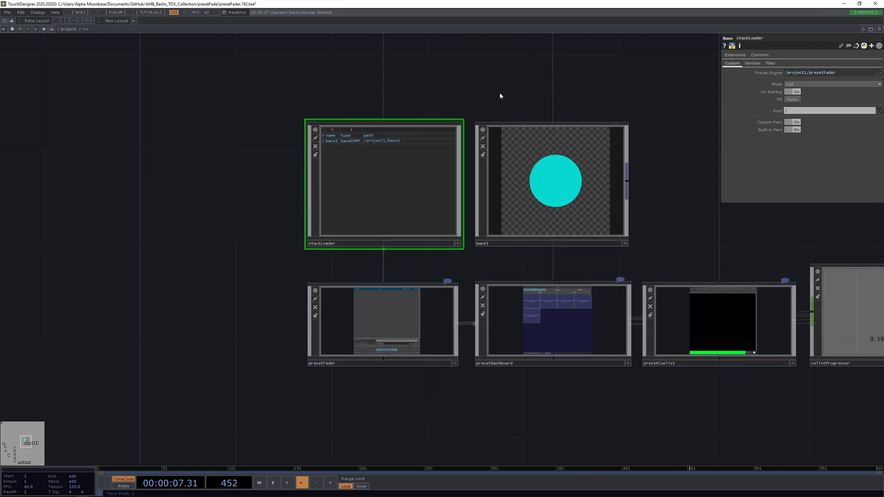
{"action": "left_click_drag", "start_coordinate": [501, 95], "coordinate": [579, 110]}
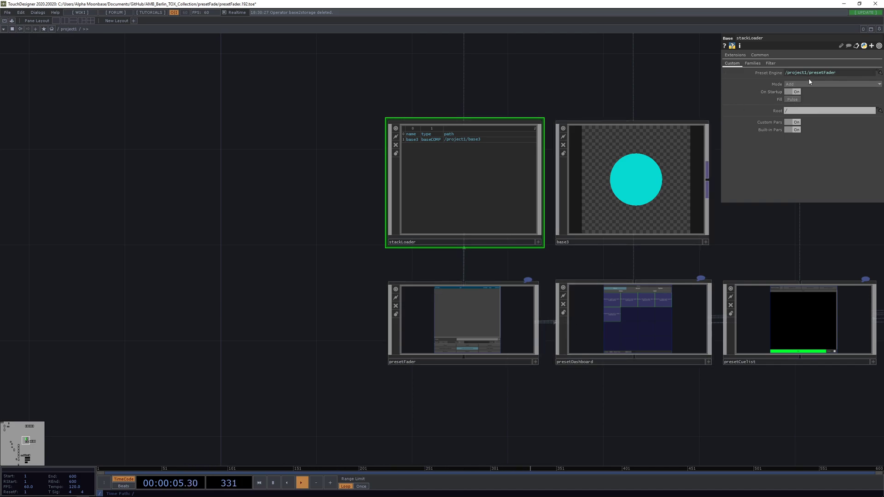
{"action": "left_click_drag", "start_coordinate": [663, 106], "coordinate": [384, 146]}
{"action": "scroll", "coordinate": [598, 105], "scroll_direction": "down", "scroll_amount": 4}
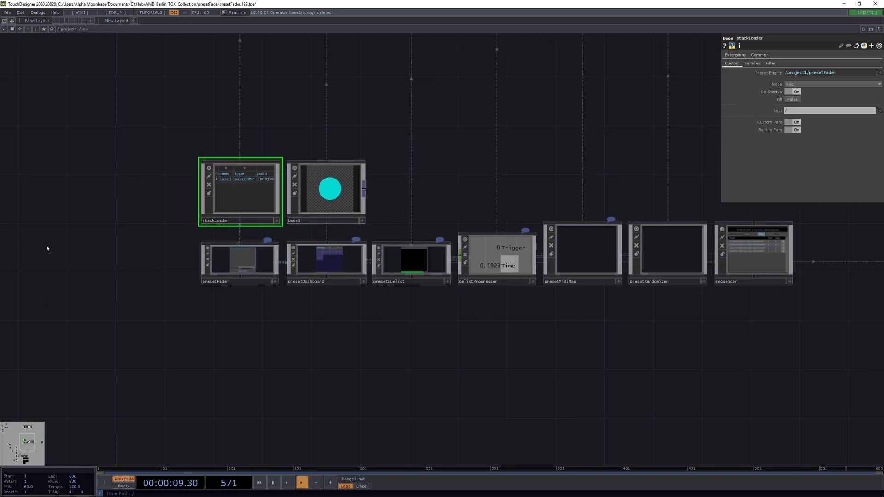
Step: Fill presetFader's preset stack from stackLoader in Add mode and check the loaded entries
{"action": "scroll", "coordinate": [111, 221], "scroll_direction": "up", "scroll_amount": 3}
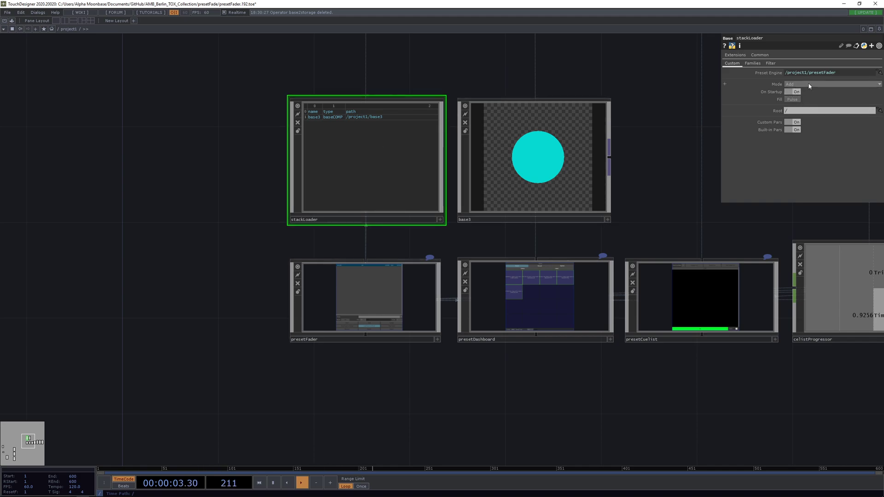
{"action": "left_click", "coordinate": [792, 100]}
{"action": "scroll", "coordinate": [371, 305], "scroll_direction": "up", "scroll_amount": 5}
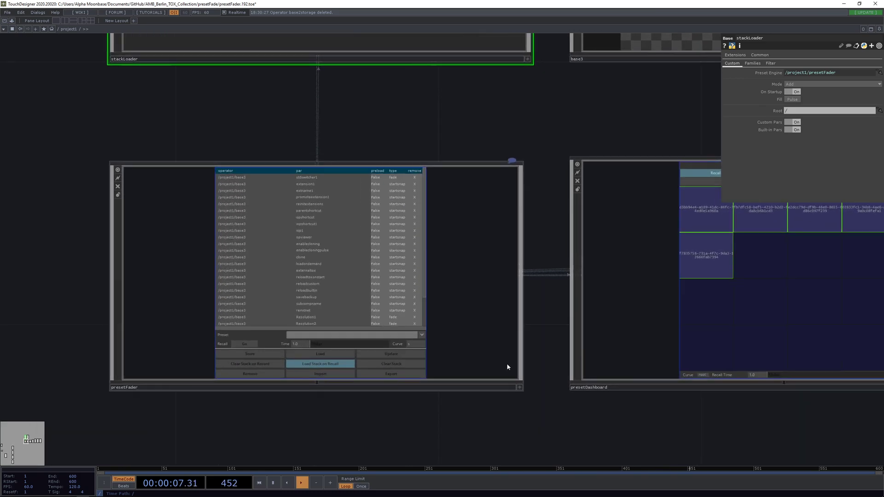
{"action": "scroll", "coordinate": [356, 248], "scroll_direction": "down", "scroll_amount": 5}
{"action": "scroll", "coordinate": [356, 249], "scroll_direction": "up", "scroll_amount": 5}
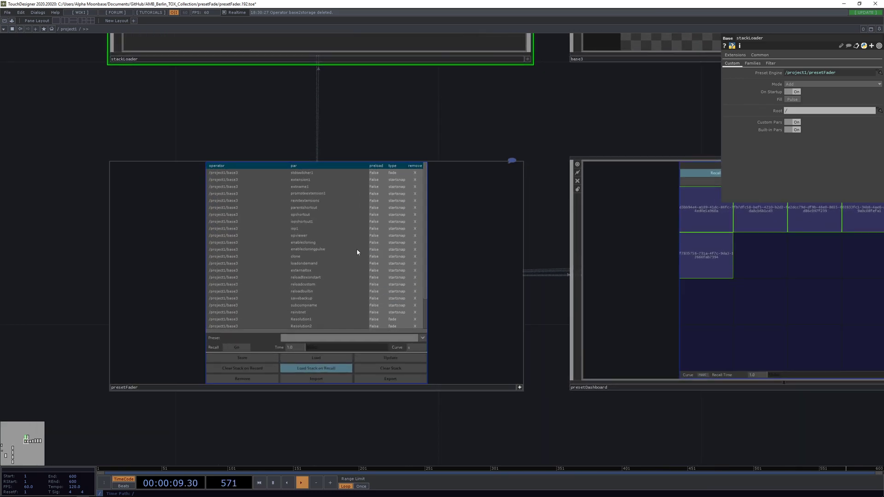
Step: Examine base3's Extensions, Common and Custom parameters for comparison with the entries in presetFader's stack
{"action": "left_click", "coordinate": [675, 59]}
{"action": "left_click_drag", "start_coordinate": [676, 107], "coordinate": [658, 115]}
{"action": "left_click", "coordinate": [758, 72]}
{"action": "left_click", "coordinate": [735, 72]}
{"action": "left_click", "coordinate": [761, 72]}
{"action": "left_click", "coordinate": [740, 80]}
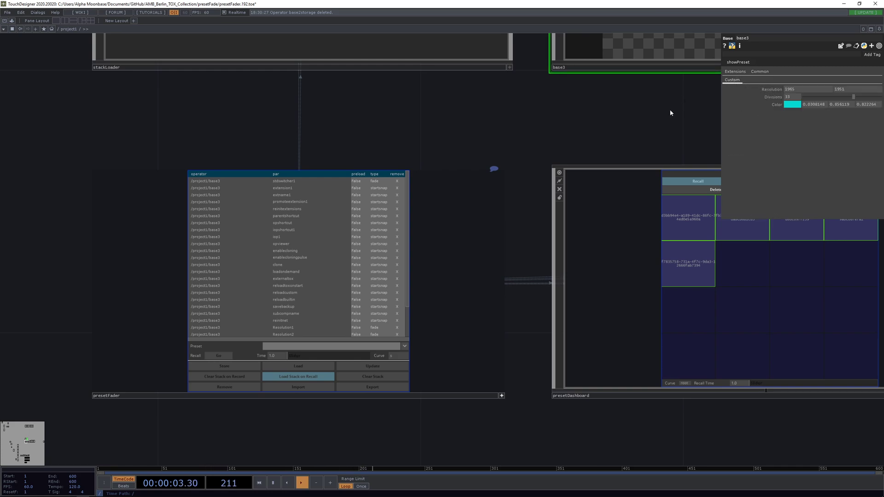
{"action": "scroll", "coordinate": [681, 166], "scroll_direction": "down", "scroll_amount": 2}
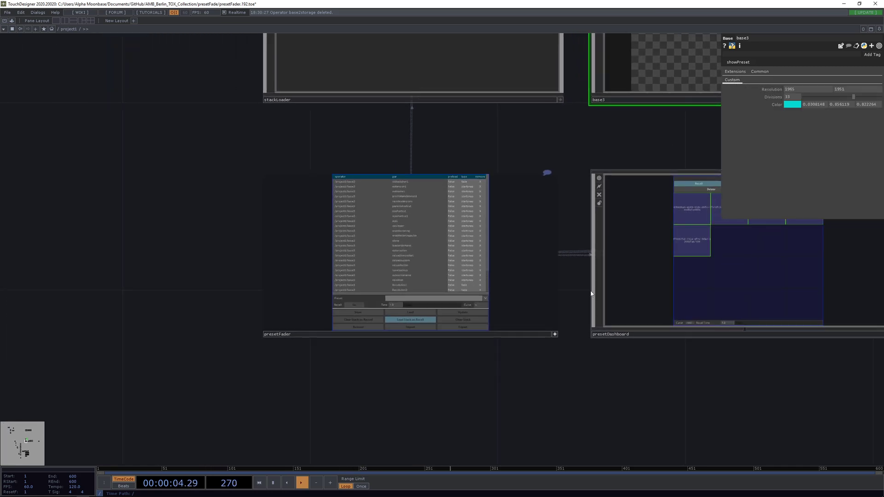
Step: Make the presetFader node taller so more of its stack shows, and deactivate its viewer
{"action": "double_click", "coordinate": [558, 335]}
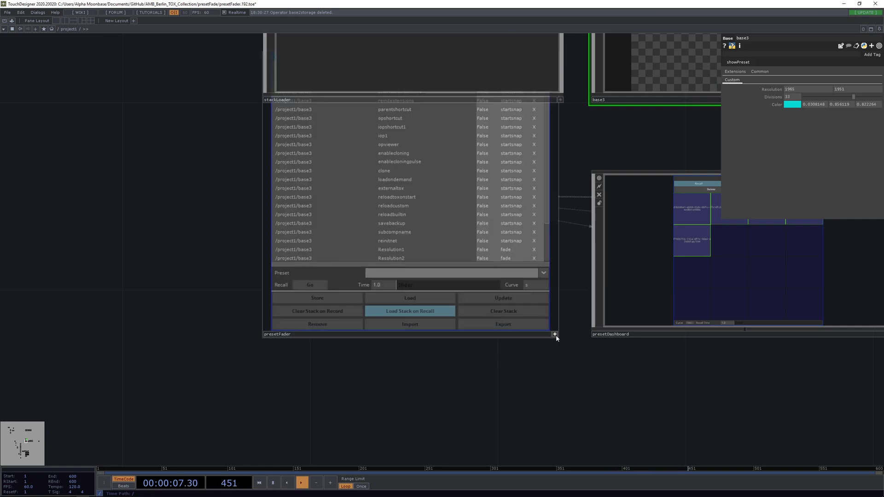
{"action": "left_click_drag", "start_coordinate": [581, 161], "coordinate": [579, 288]}
{"action": "scroll", "coordinate": [471, 168], "scroll_direction": "down", "scroll_amount": 3}
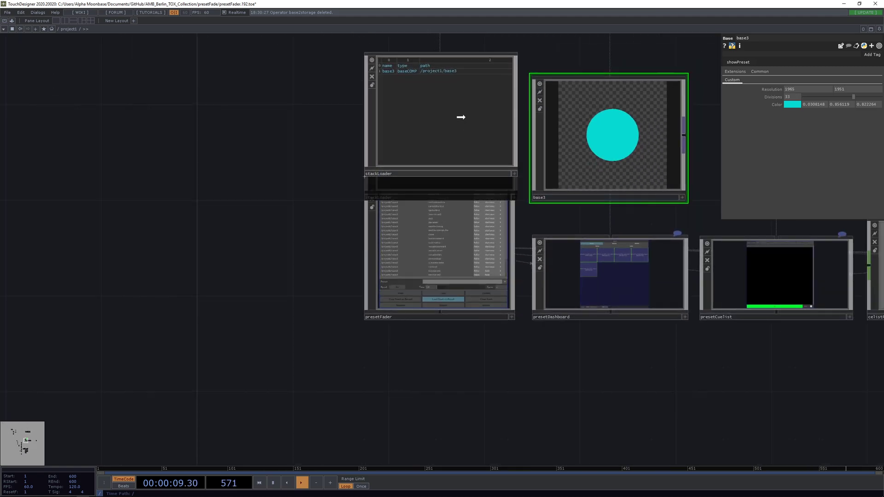
Step: Move stackLoader up clear of presetFader and align base3 beside it, above presetDashboard
{"action": "left_click", "coordinate": [449, 122]}
{"action": "left_click_drag", "start_coordinate": [452, 172], "coordinate": [452, 148]}
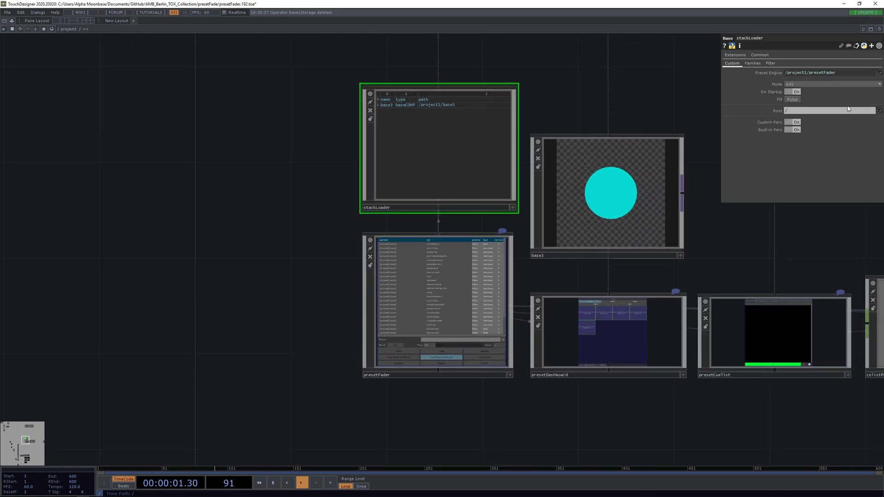
{"action": "left_click_drag", "start_coordinate": [559, 210], "coordinate": [559, 162]}
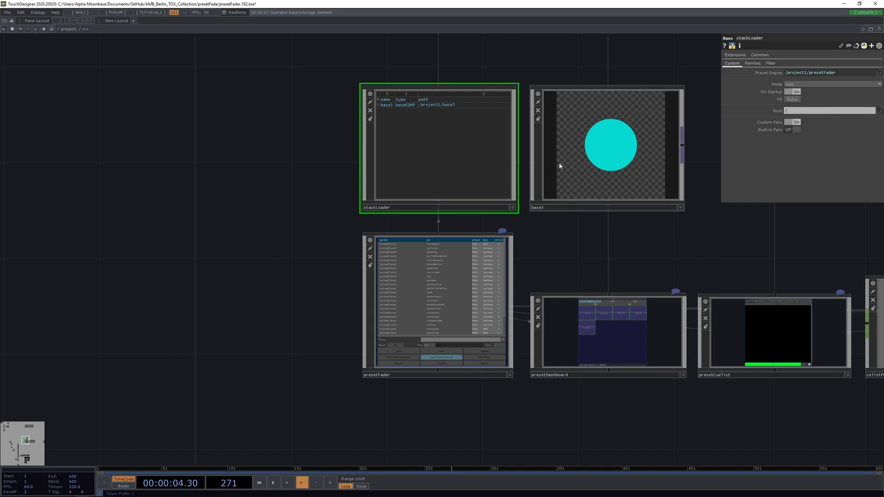
Step: Turn off stackLoader's Built-in Pars, set Mode to Replace and refill the preset stack, comparing it with base3's custom parameters
{"action": "left_click", "coordinate": [792, 99]}
{"action": "scroll", "coordinate": [405, 262], "scroll_direction": "up", "scroll_amount": 5}
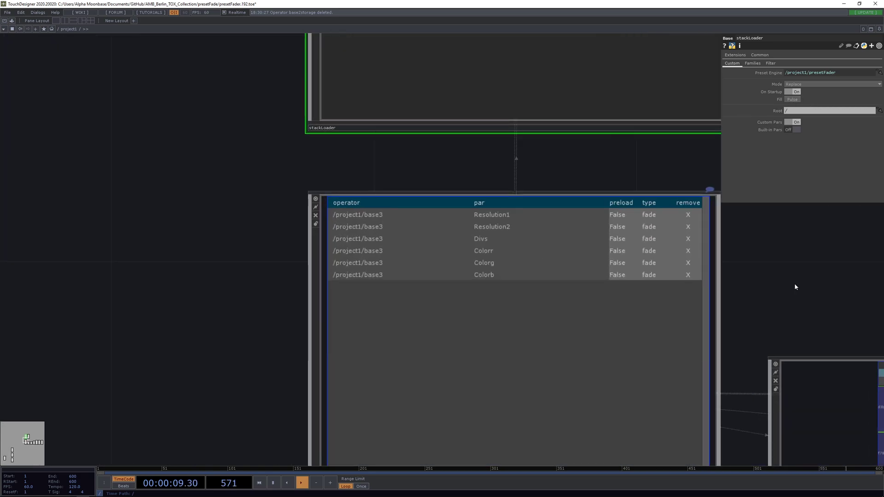
{"action": "scroll", "coordinate": [438, 335], "scroll_direction": "down", "scroll_amount": 5}
{"action": "left_click", "coordinate": [533, 219]}
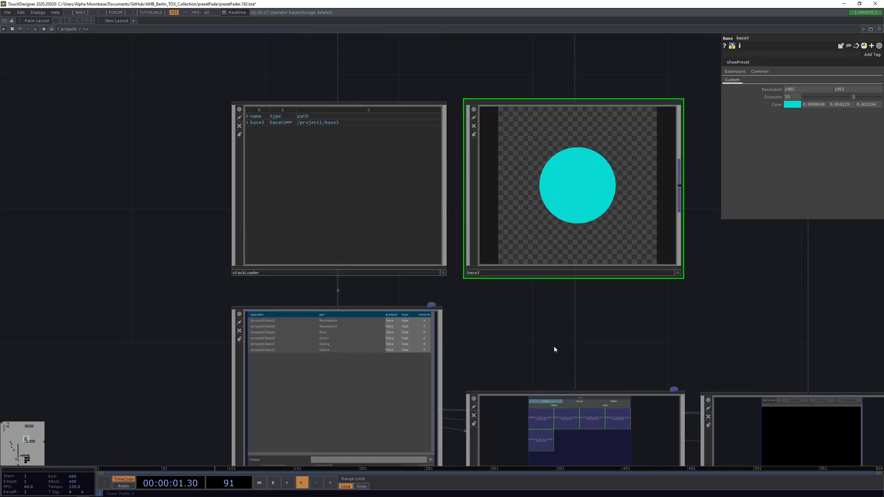
Step: Move stackLoader to the end of the preset component row, beyond sequencer
{"action": "left_click_drag", "start_coordinate": [555, 351], "coordinate": [474, 195]}
{"action": "scroll", "coordinate": [475, 202], "scroll_direction": "down", "scroll_amount": 3}
{"action": "left_click_drag", "start_coordinate": [653, 383], "coordinate": [341, 387]}
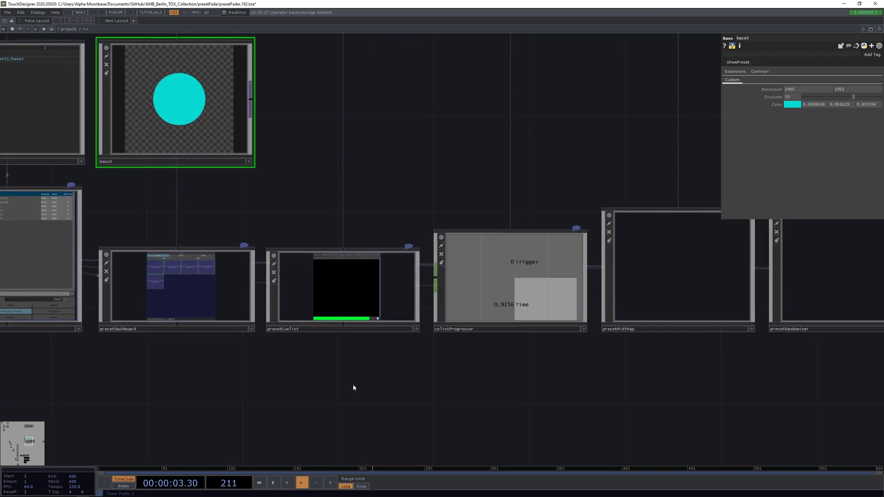
{"action": "scroll", "coordinate": [341, 388], "scroll_direction": "down", "scroll_amount": 3}
{"action": "scroll", "coordinate": [532, 429], "scroll_direction": "down", "scroll_amount": 5}
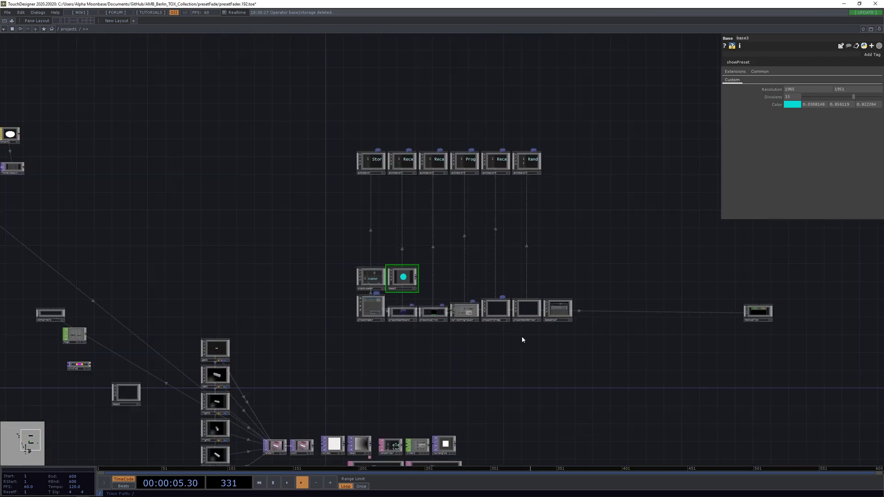
{"action": "scroll", "coordinate": [385, 278], "scroll_direction": "up", "scroll_amount": 5}
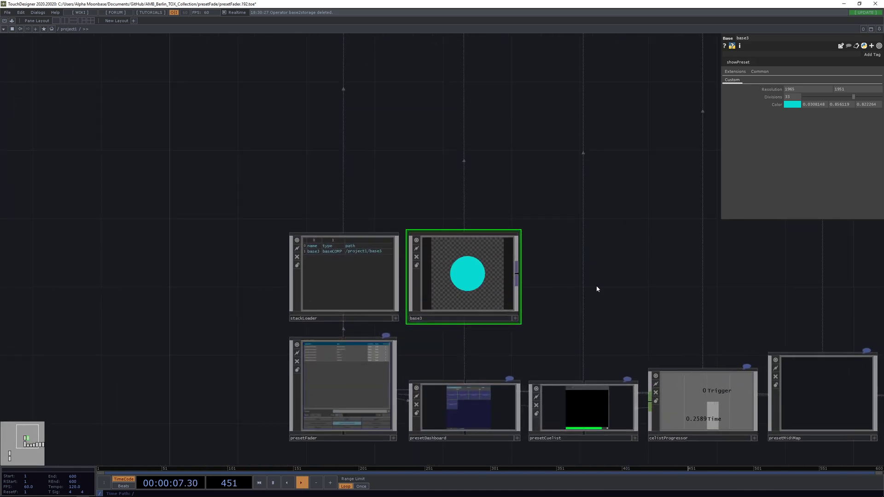
{"action": "left_click_drag", "start_coordinate": [531, 272], "coordinate": [311, 221]}
{"action": "scroll", "coordinate": [312, 220], "scroll_direction": "down", "scroll_amount": 1}
{"action": "left_click_drag", "start_coordinate": [174, 233], "coordinate": [783, 321]}
{"action": "scroll", "coordinate": [349, 305], "scroll_direction": "up", "scroll_amount": 5}
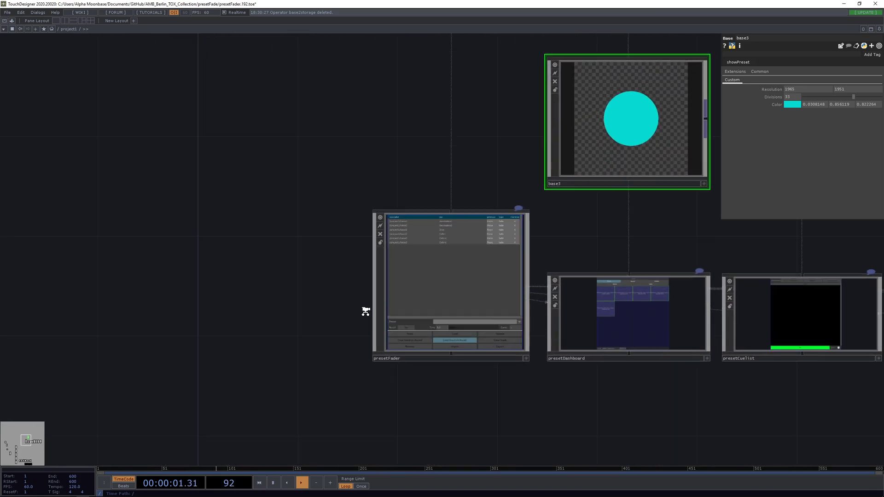
Step: Check presetFader's Version Ctrl parameters and move base3 to the left side of the presetFader node
{"action": "left_click", "coordinate": [534, 261]}
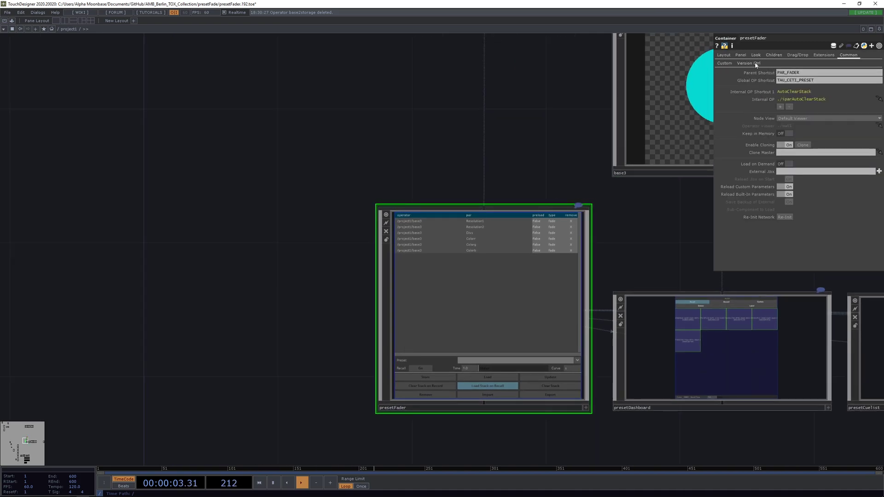
{"action": "left_click", "coordinate": [748, 63]}
{"action": "left_click_drag", "start_coordinate": [502, 169], "coordinate": [131, 308]}
{"action": "scroll", "coordinate": [402, 200], "scroll_direction": "down", "scroll_amount": 4}
{"action": "left_click_drag", "start_coordinate": [223, 239], "coordinate": [266, 228]}
{"action": "left_click_drag", "start_coordinate": [594, 166], "coordinate": [362, 239]}
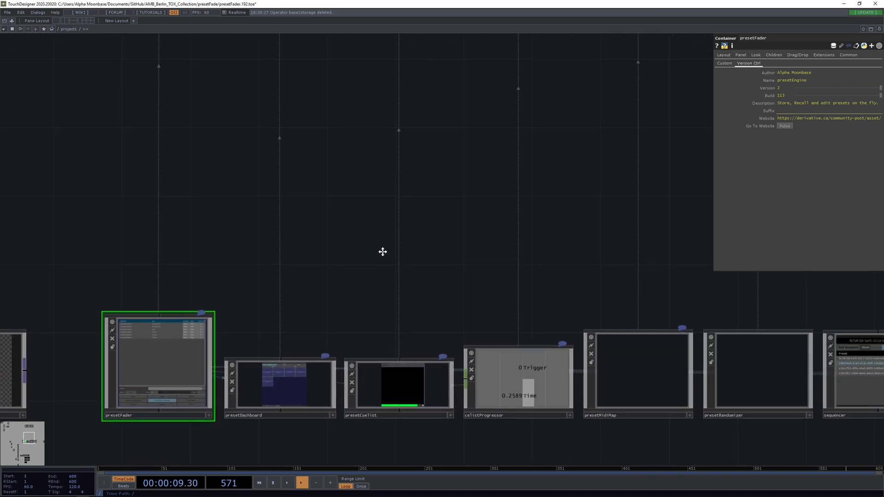
Step: Examine sequencer's custom parameters, expanding Preset Engine and Mode to see how they are referenced
{"action": "left_click_drag", "start_coordinate": [415, 262], "coordinate": [108, 143]}
{"action": "scroll", "coordinate": [554, 248], "scroll_direction": "up", "scroll_amount": 4}
{"action": "left_click", "coordinate": [579, 296]}
{"action": "left_click_drag", "start_coordinate": [657, 172], "coordinate": [562, 119]}
{"action": "left_click", "coordinate": [723, 66]}
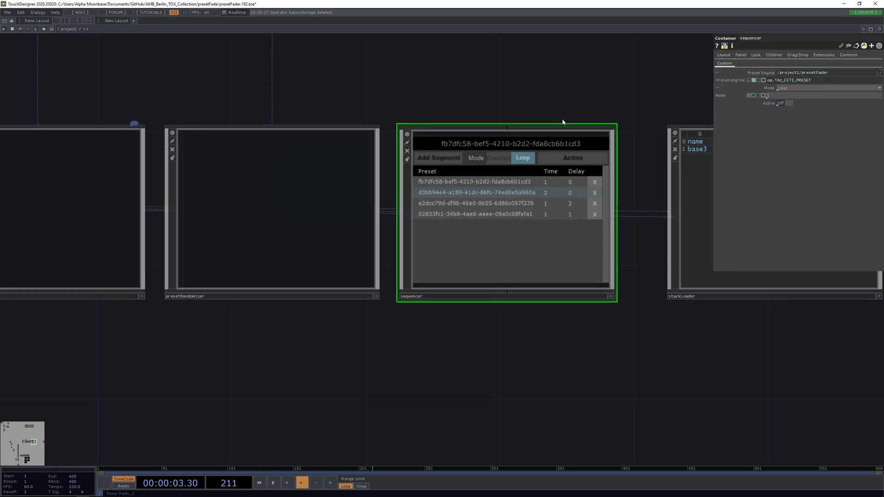
{"action": "left_click_drag", "start_coordinate": [592, 85], "coordinate": [599, 118]}
{"action": "scroll", "coordinate": [480, 137], "scroll_direction": "down", "scroll_amount": 1}
{"action": "scroll", "coordinate": [480, 137], "scroll_direction": "down", "scroll_amount": 3}
{"action": "scroll", "coordinate": [608, 180], "scroll_direction": "up", "scroll_amount": 4}
{"action": "left_click_drag", "start_coordinate": [394, 350], "coordinate": [427, 370]}
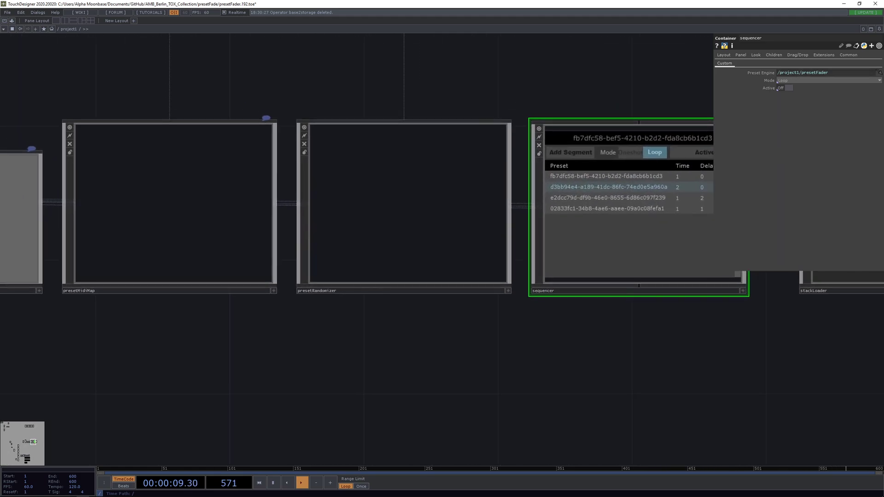